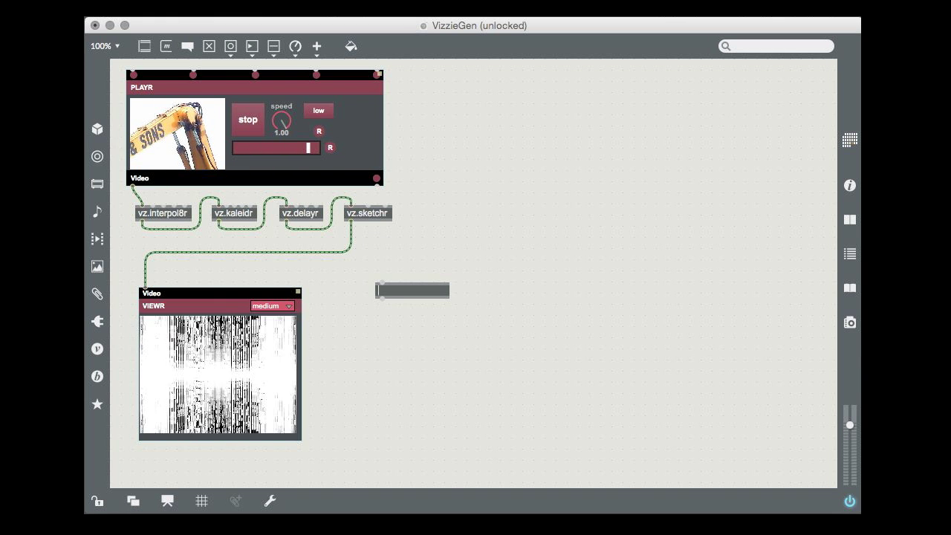
Create a second vz.sketchr object by picking it from the vz.s autocomplete suggestions
{"action": "type", "text": "v"}
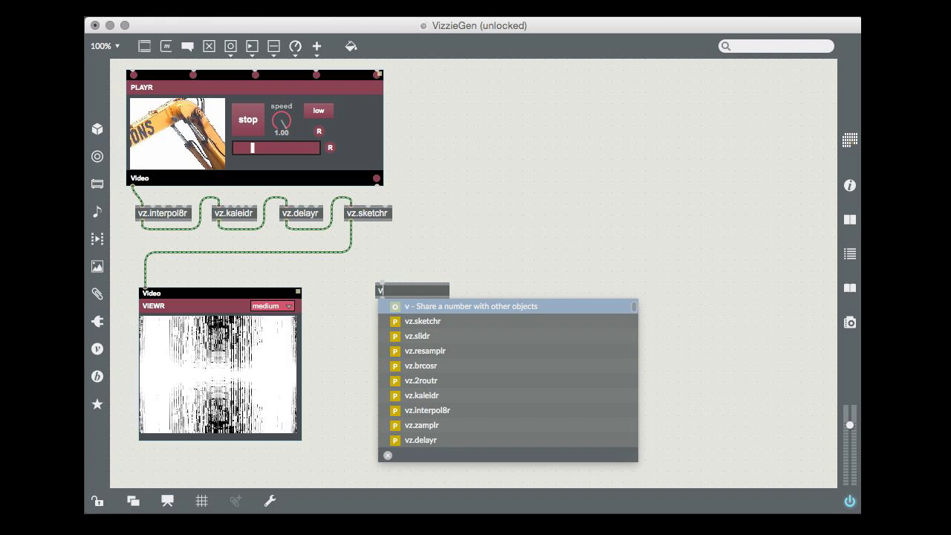
{"action": "type", "text": "z.s"}
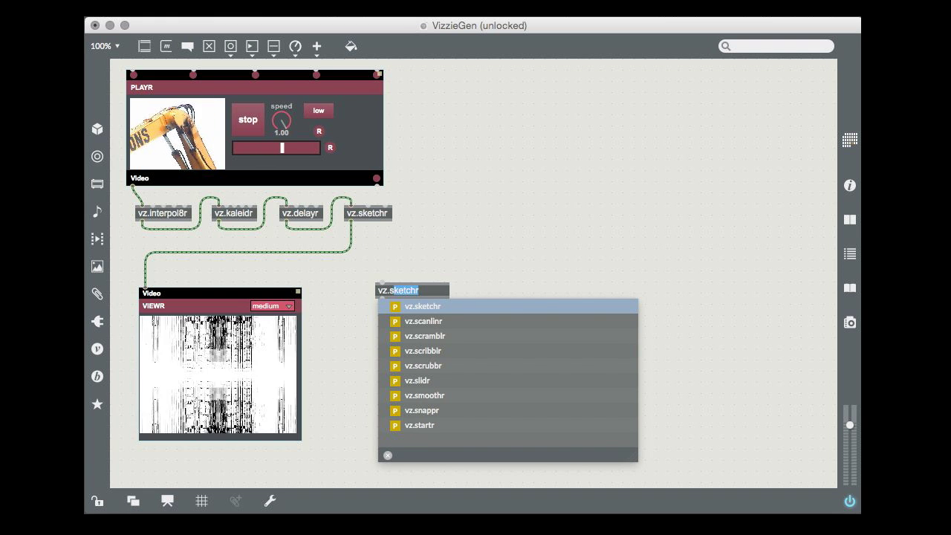
{"action": "key", "text": "Down"}
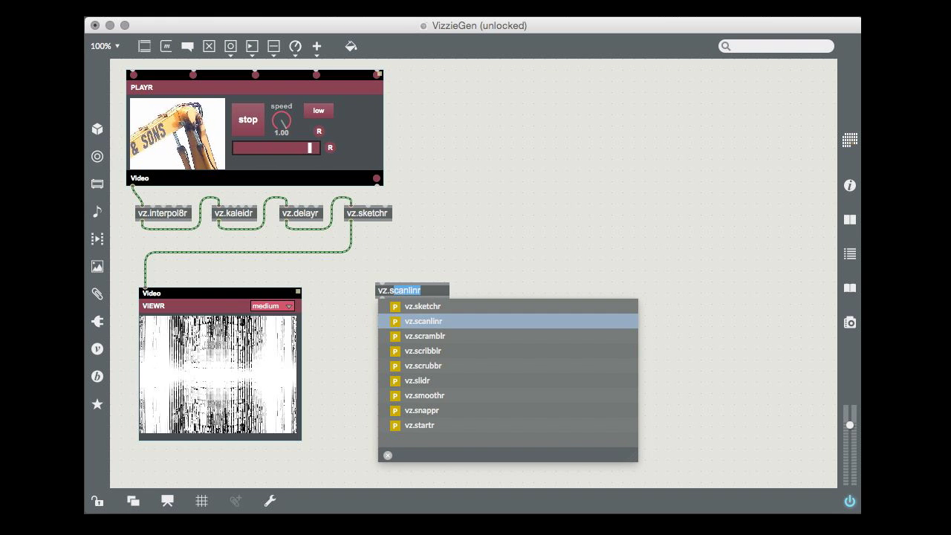
{"action": "key", "text": "Down"}
{"action": "key", "text": "Down"}
{"action": "key", "text": "Down"}
{"action": "key", "text": "Down"}
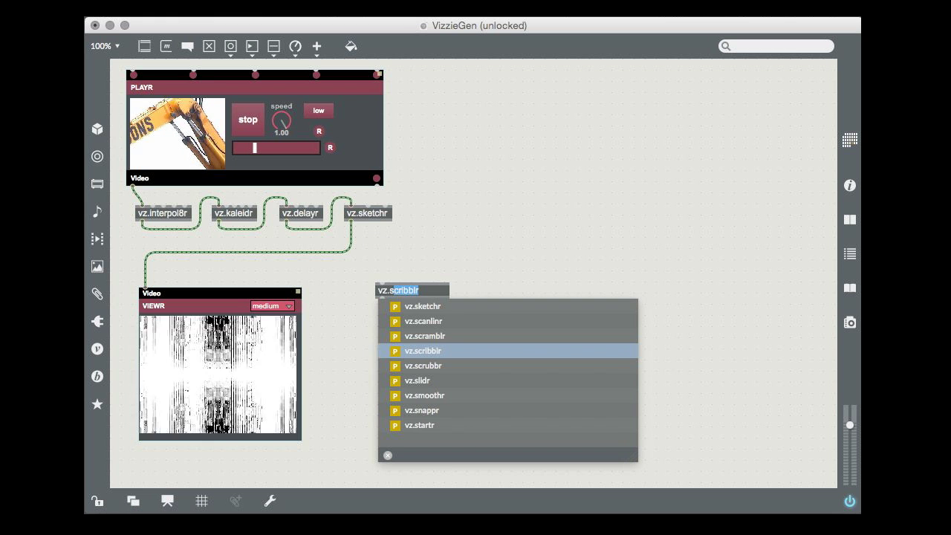
{"action": "key", "text": "Up"}
{"action": "key", "text": "Up"}
{"action": "key", "text": "Up"}
{"action": "key", "text": "Up"}
{"action": "key", "text": "Up"}
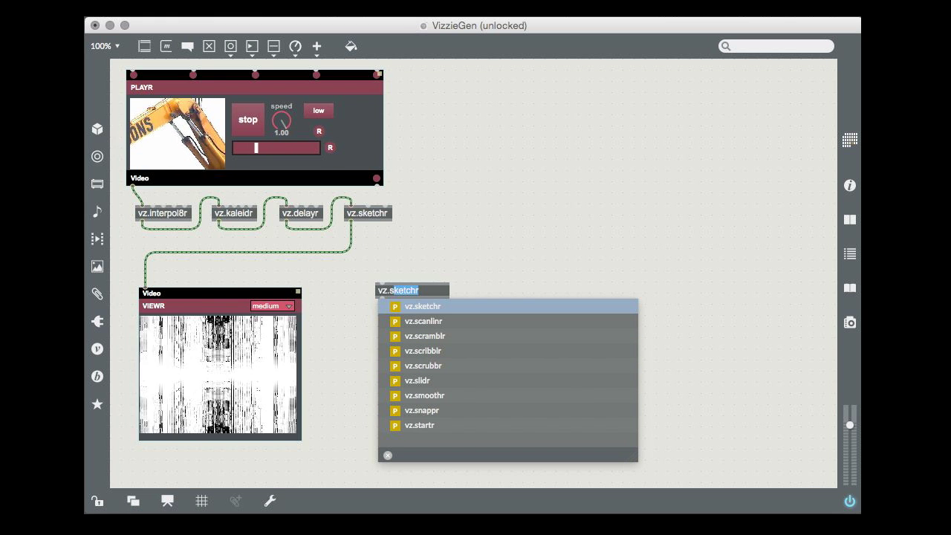
{"action": "key", "text": "Return"}
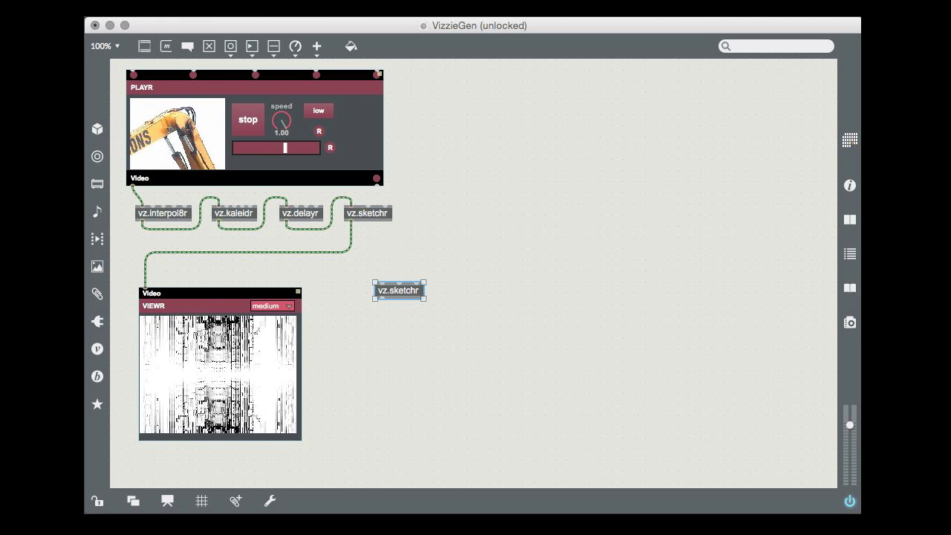
In the locked patch, turn the vz.sketchr contrast dial from 120 to 149, then unlock
{"action": "left_click", "coordinate": [416, 251]}
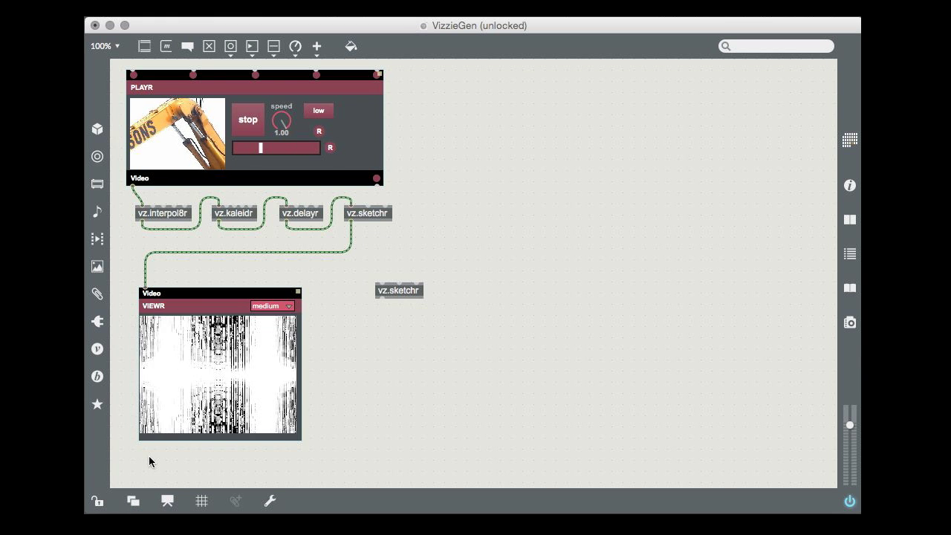
{"action": "left_click", "coordinate": [97, 501]}
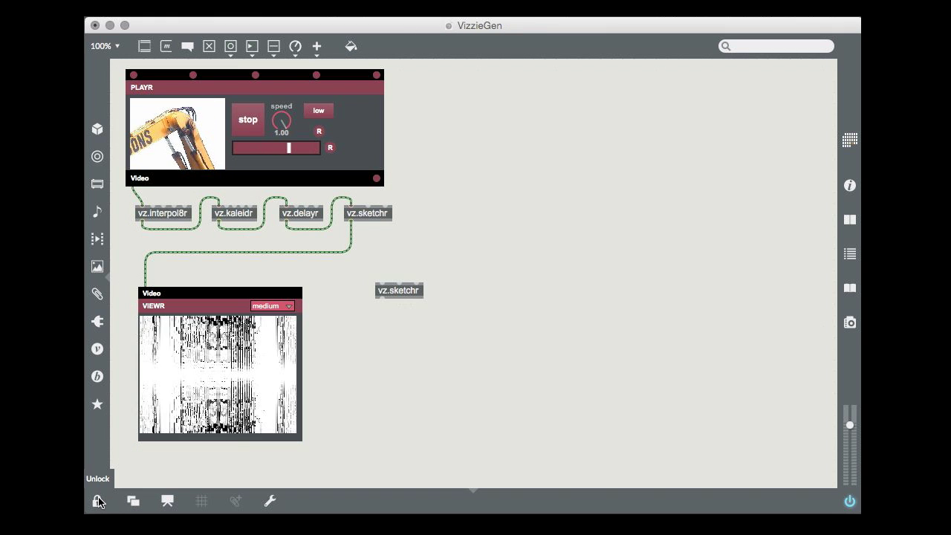
{"action": "double_click", "coordinate": [400, 291]}
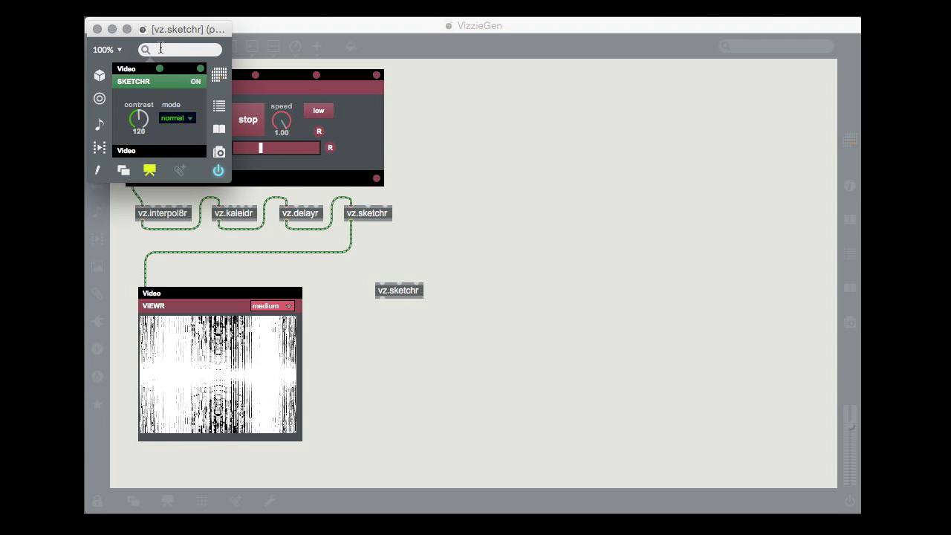
{"action": "left_click_drag", "start_coordinate": [120, 32], "coordinate": [154, 58]}
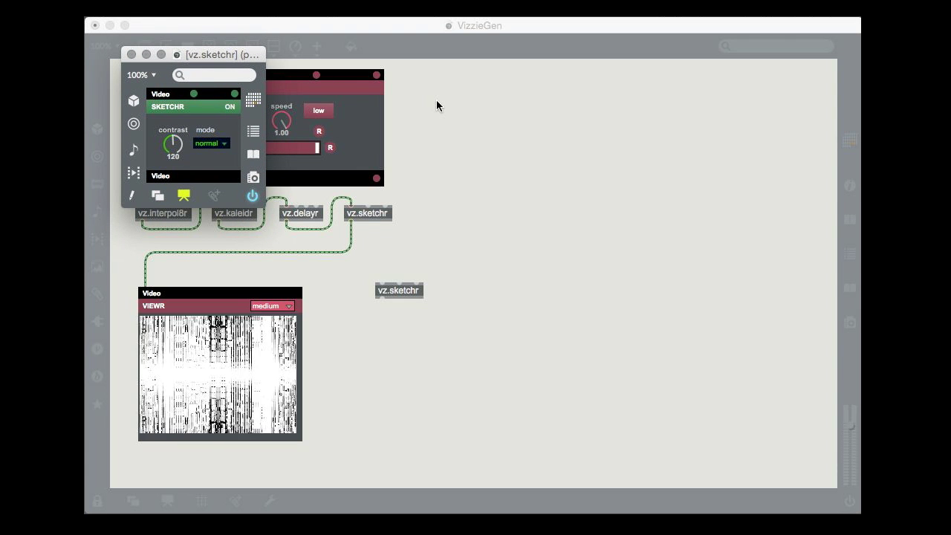
{"action": "left_click_drag", "start_coordinate": [164, 149], "coordinate": [162, 141]}
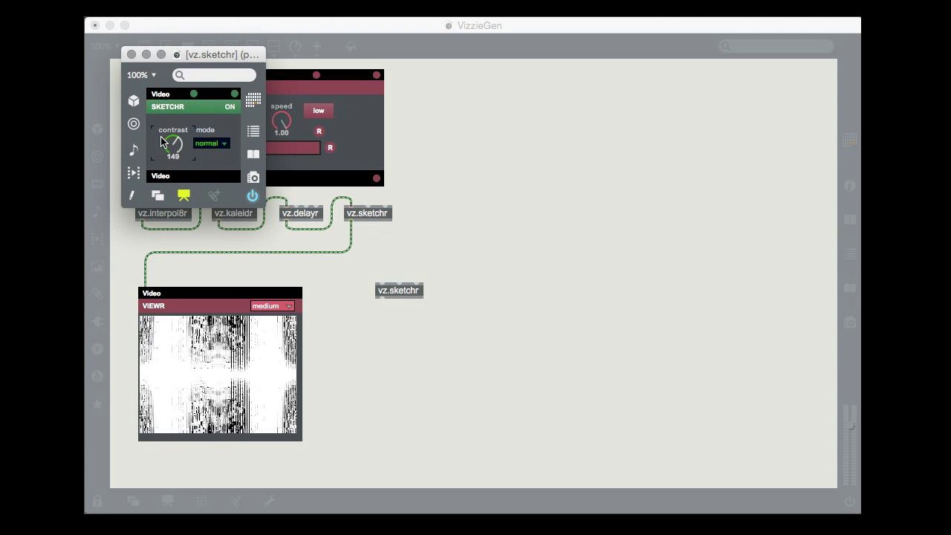
{"action": "left_click", "coordinate": [131, 54]}
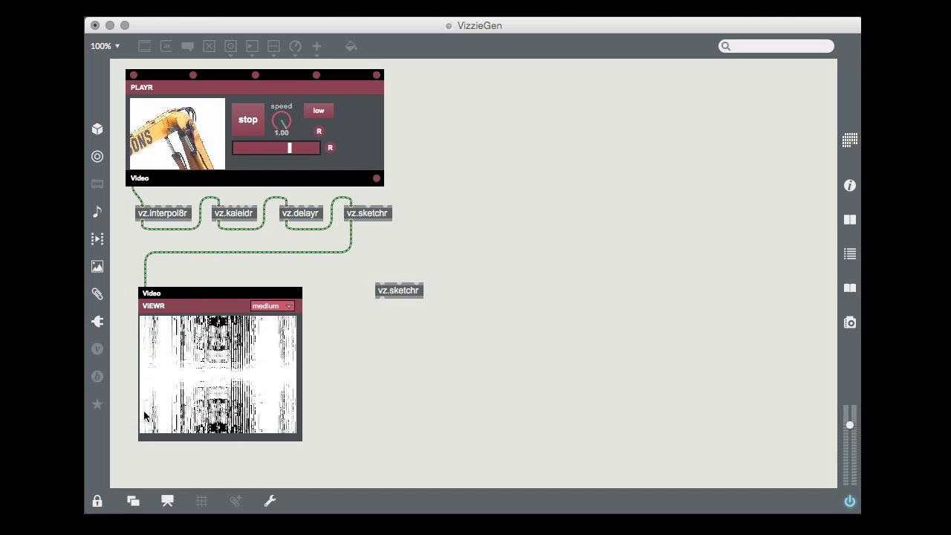
{"action": "left_click", "coordinate": [97, 500]}
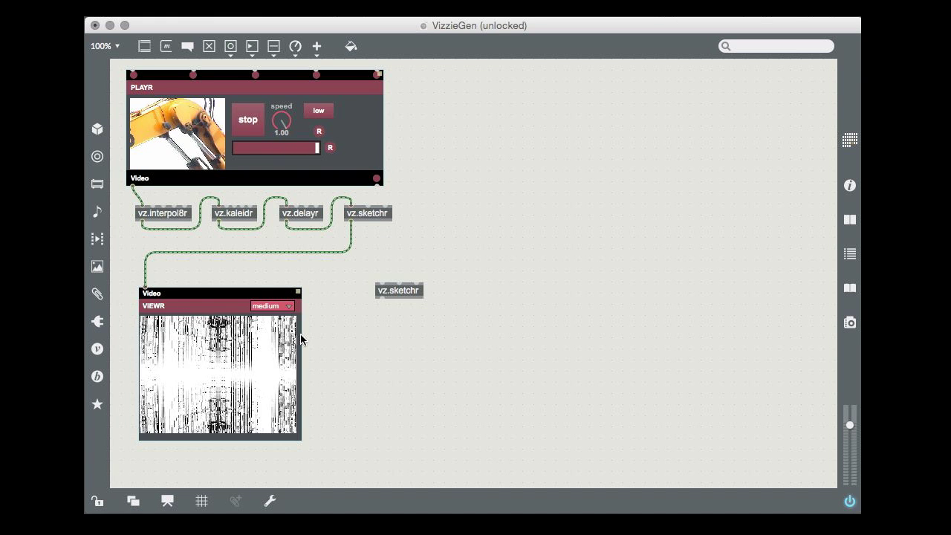
Delete the spare vz.sketchr, preview delayr, kaleidr and interpol8r in VIEWR, ending on vz.sketchr
{"action": "left_click_drag", "start_coordinate": [361, 277], "coordinate": [442, 321]}
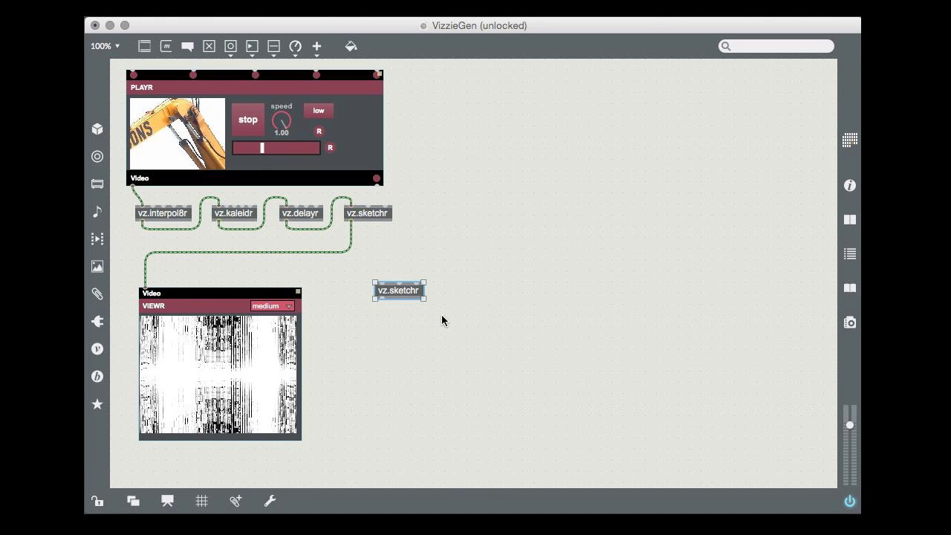
{"action": "key", "text": "BackSpace"}
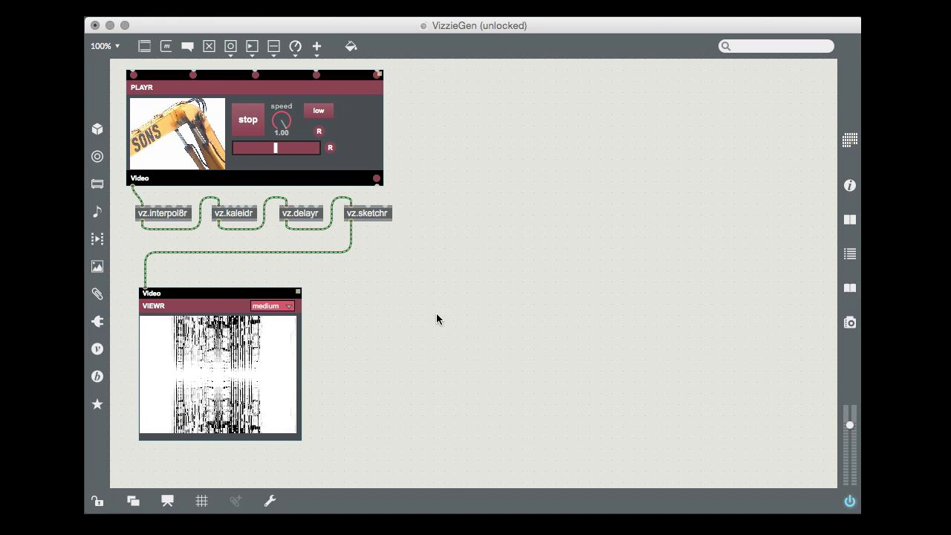
{"action": "left_click", "coordinate": [352, 233]}
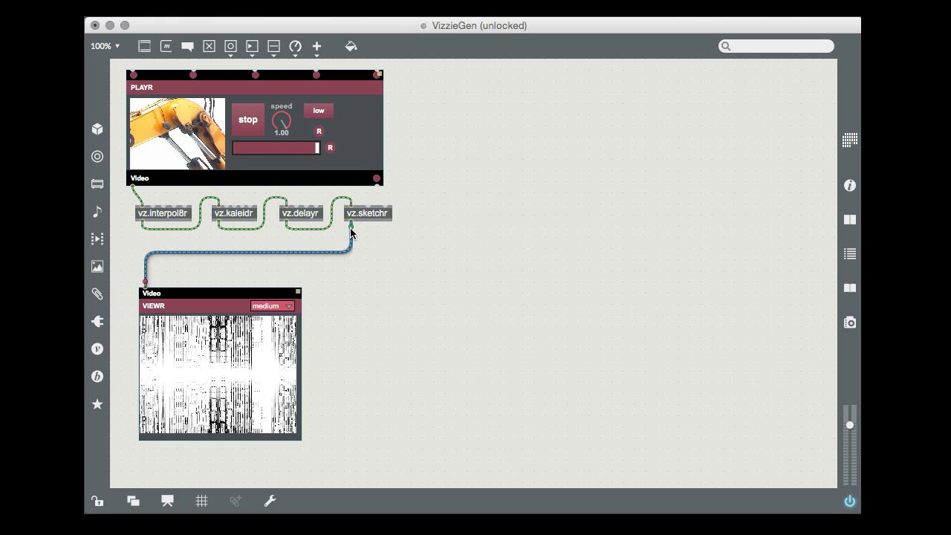
{"action": "left_click_drag", "start_coordinate": [351, 232], "coordinate": [287, 229]}
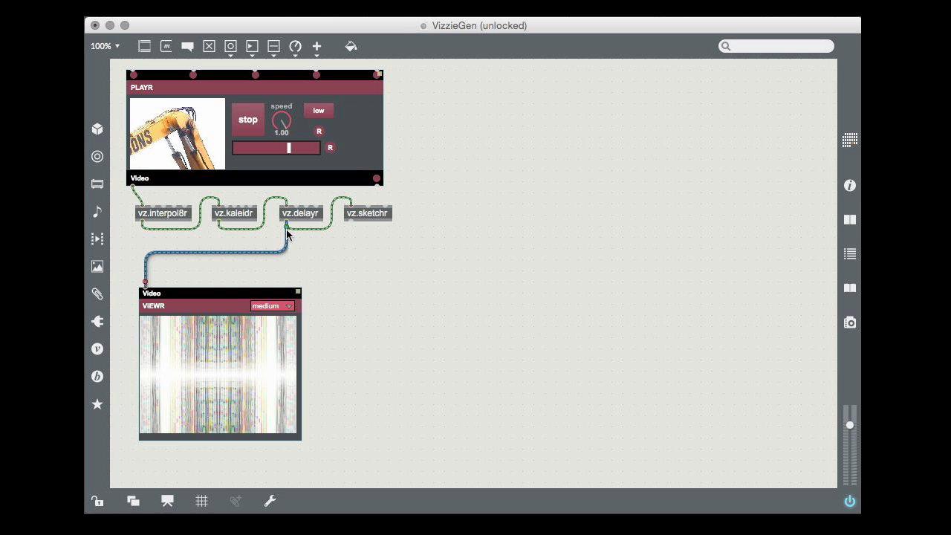
{"action": "left_click_drag", "start_coordinate": [225, 225], "coordinate": [218, 227]}
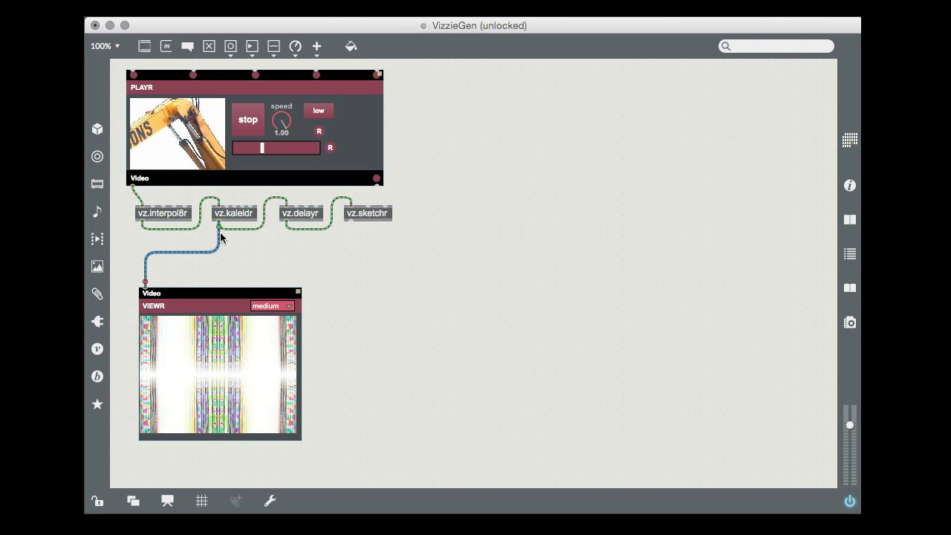
{"action": "left_click_drag", "start_coordinate": [218, 229], "coordinate": [166, 229]}
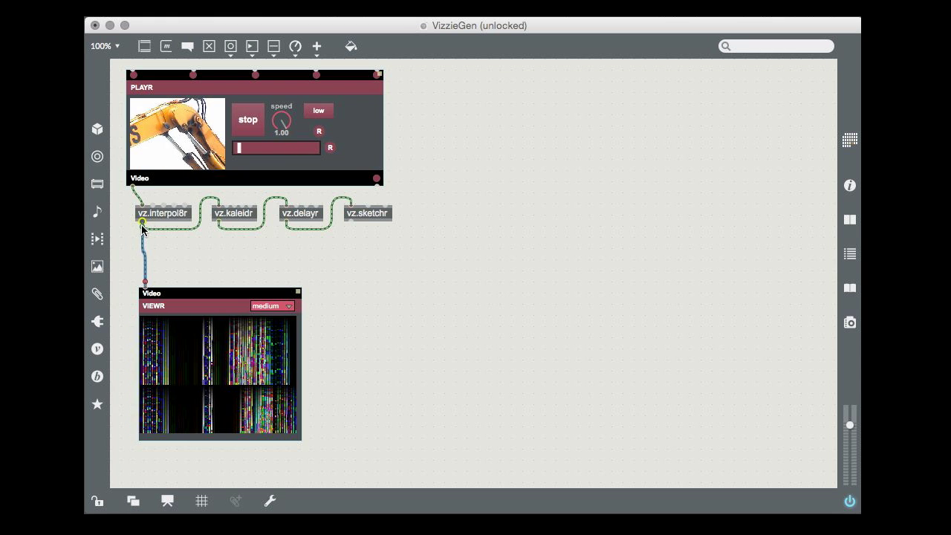
{"action": "left_click_drag", "start_coordinate": [143, 232], "coordinate": [218, 222]}
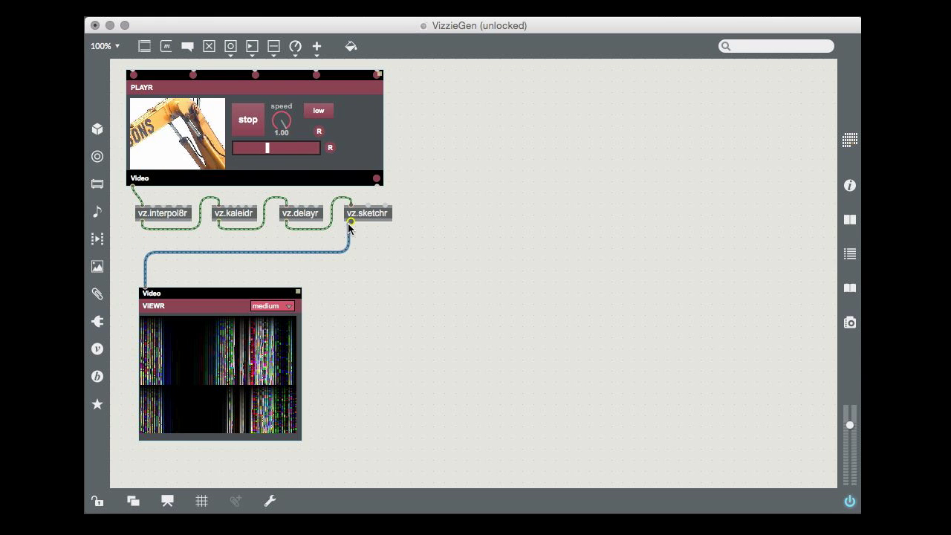
{"action": "left_click_drag", "start_coordinate": [348, 227], "coordinate": [350, 224]}
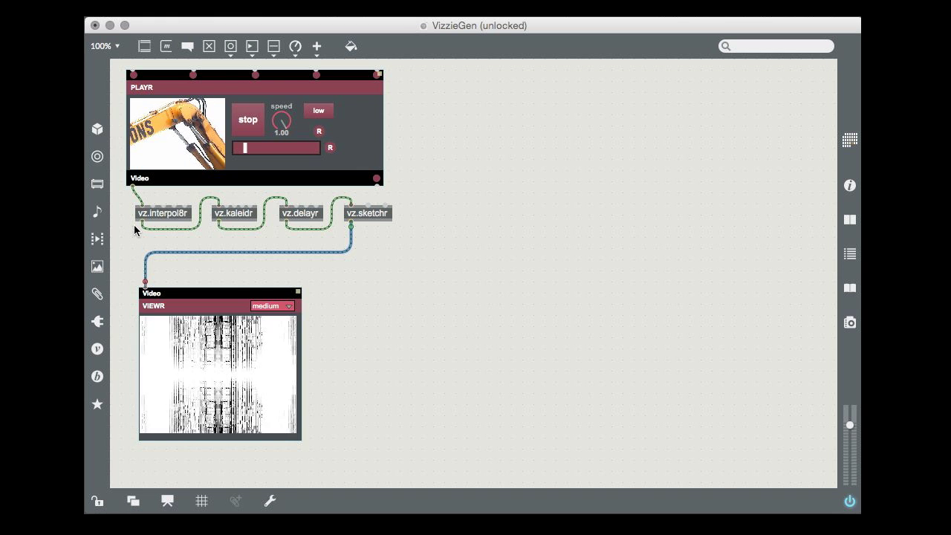
Delete all cords between the effects and move VIEWR right to the canvas centre
{"action": "left_click_drag", "start_coordinate": [133, 225], "coordinate": [356, 272]}
{"action": "key", "text": "BackSpace"}
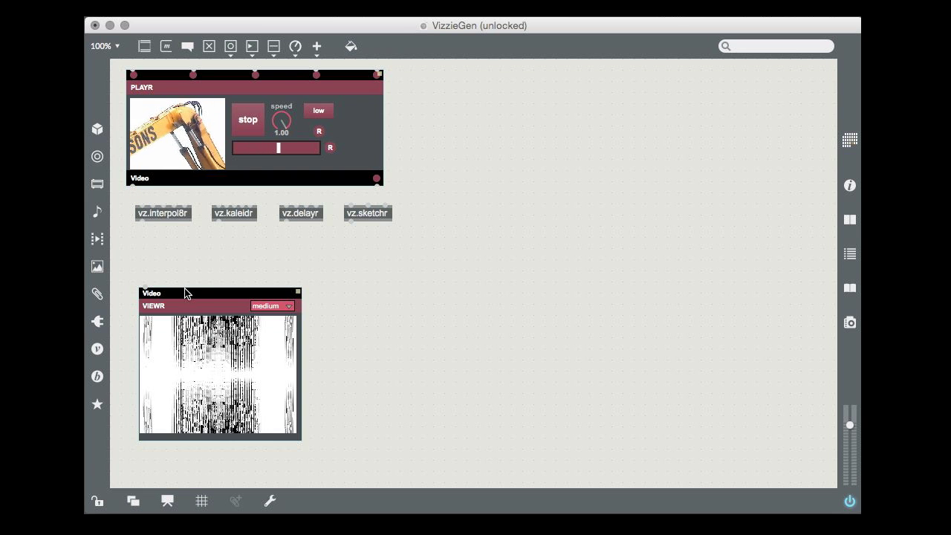
{"action": "left_click_drag", "start_coordinate": [185, 291], "coordinate": [451, 304]}
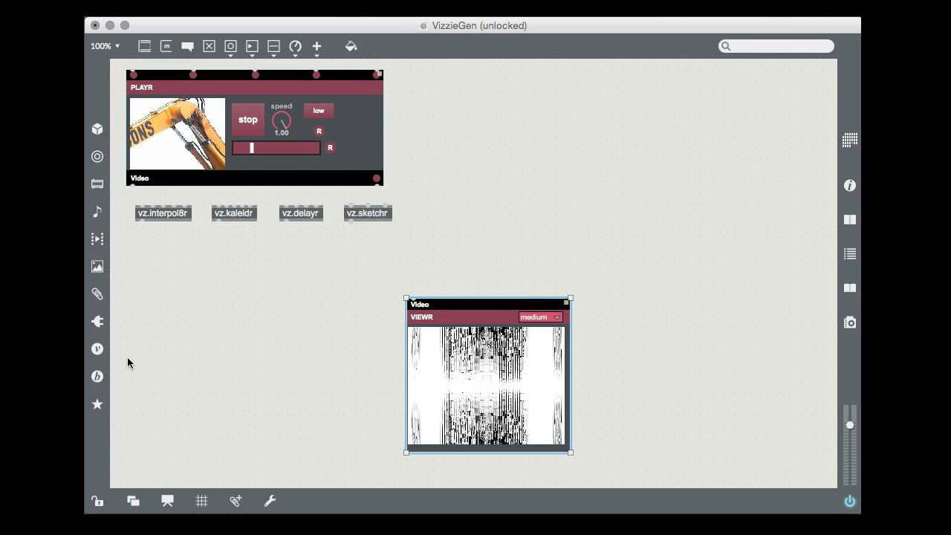
{"action": "left_click", "coordinate": [98, 349]}
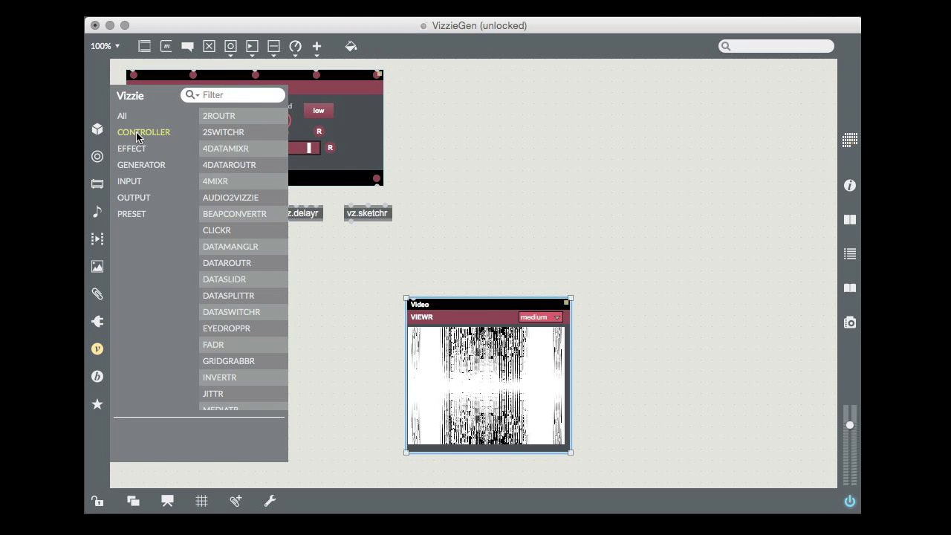
Drag a PATCHROUTR module from the Vizzie CONTROLLER list below the four effects
{"action": "scroll", "coordinate": [240, 301], "scroll_direction": "down", "scroll_amount": 5}
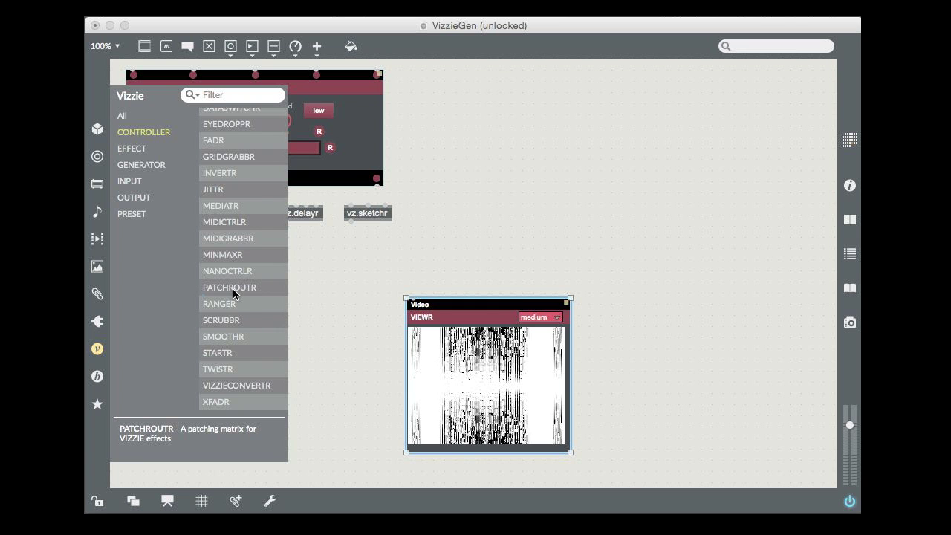
{"action": "left_click_drag", "start_coordinate": [233, 288], "coordinate": [158, 253]}
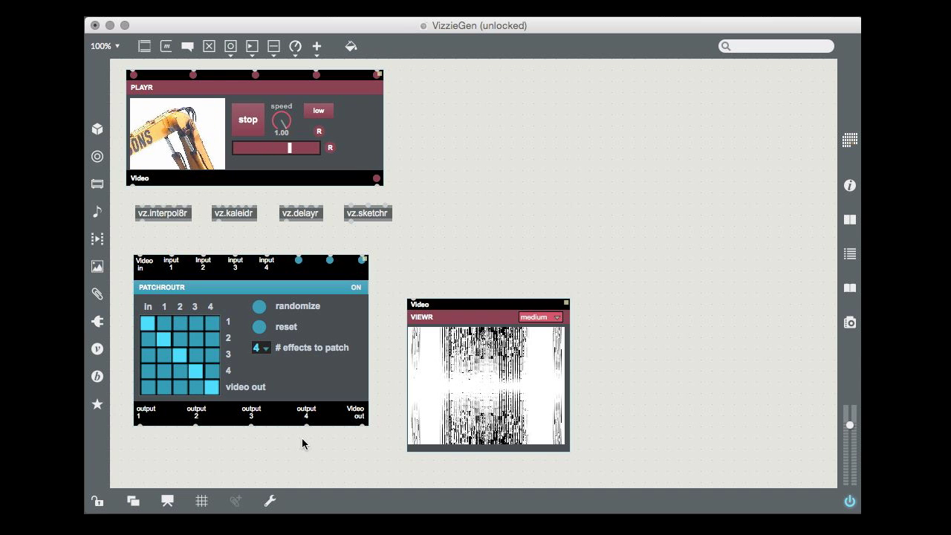
Line up PATCHROUTR and shift vz.kaleidr, vz.delayr and vz.sketchr left into a tidy row
{"action": "left_click_drag", "start_coordinate": [188, 275], "coordinate": [181, 273]}
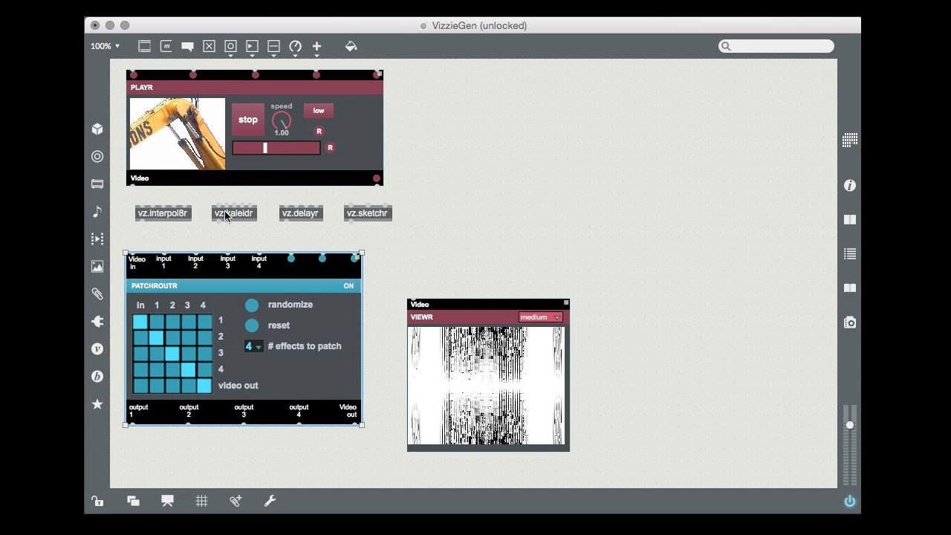
{"action": "left_click_drag", "start_coordinate": [225, 215], "coordinate": [216, 214]}
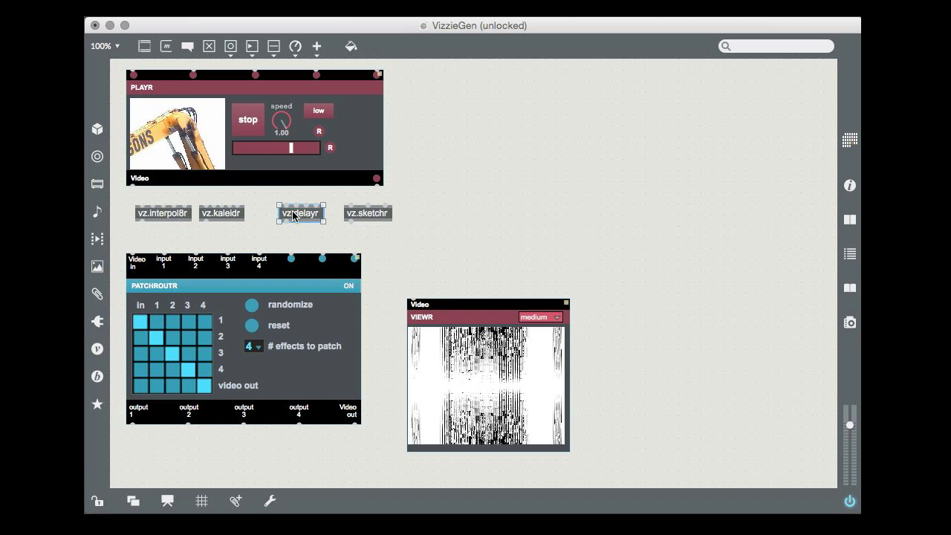
{"action": "left_click_drag", "start_coordinate": [294, 216], "coordinate": [272, 216]}
{"action": "left_click_drag", "start_coordinate": [352, 216], "coordinate": [324, 216]}
{"action": "left_click", "coordinate": [131, 191]}
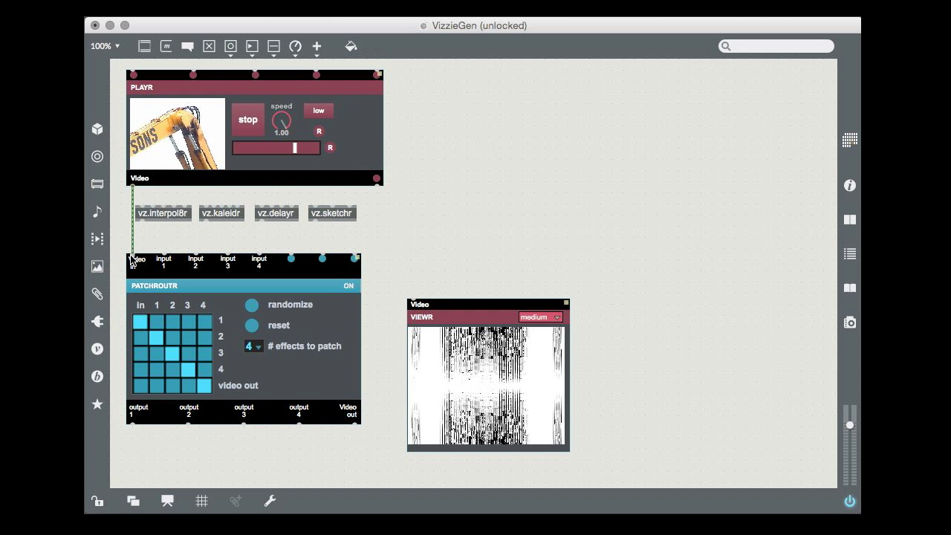
Wire PLAYR video into PATCHROUTR, its video out to VIEWR, and the four effects to inputs 1–4
{"action": "left_click_drag", "start_coordinate": [130, 259], "coordinate": [132, 257]}
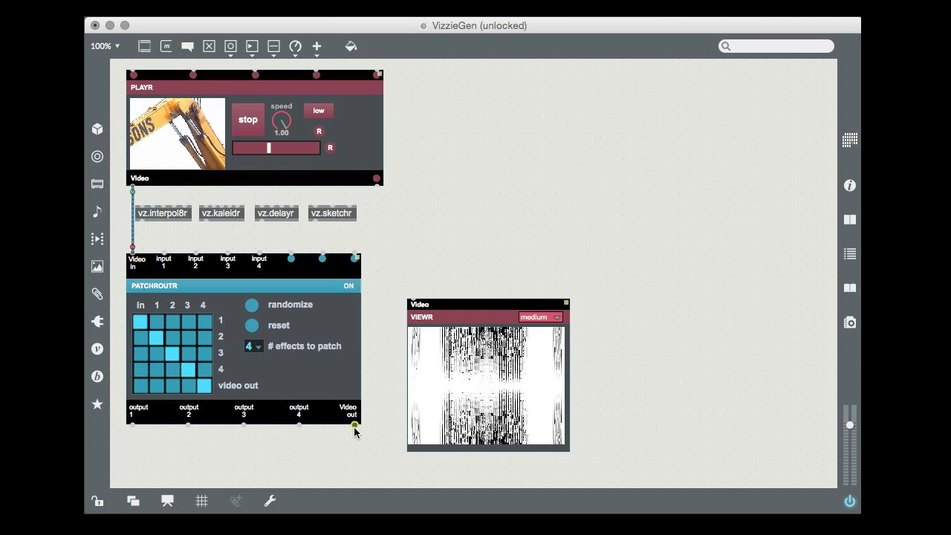
{"action": "left_click_drag", "start_coordinate": [354, 427], "coordinate": [414, 305]}
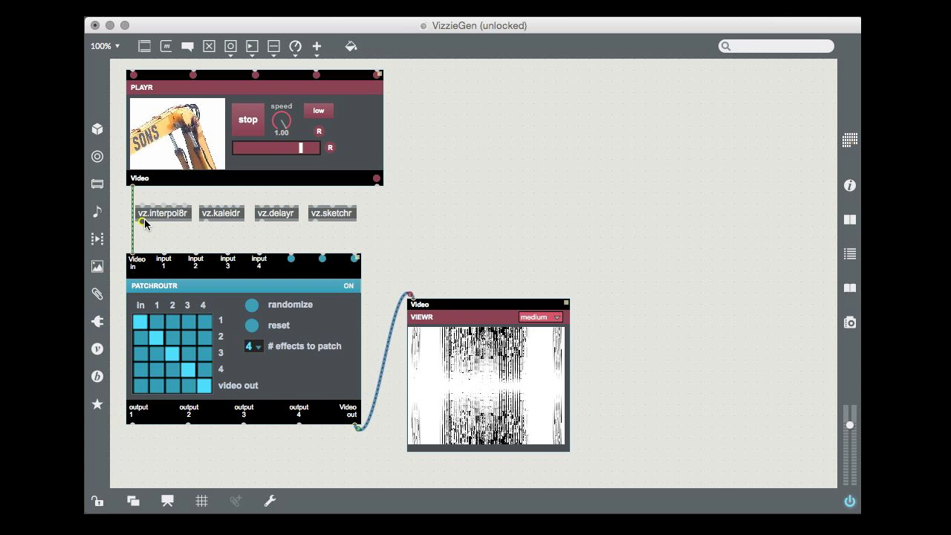
{"action": "left_click_drag", "start_coordinate": [142, 221], "coordinate": [167, 264]}
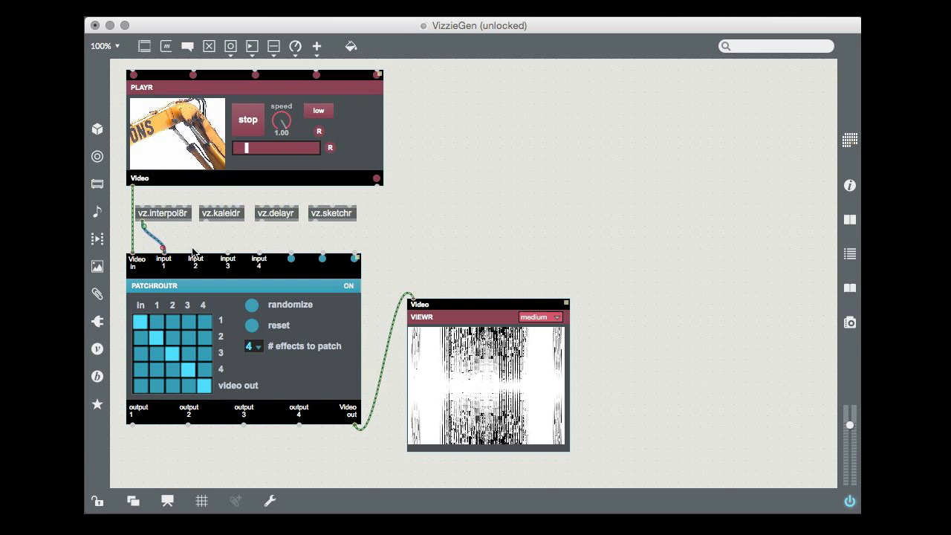
{"action": "left_click_drag", "start_coordinate": [206, 221], "coordinate": [195, 255]}
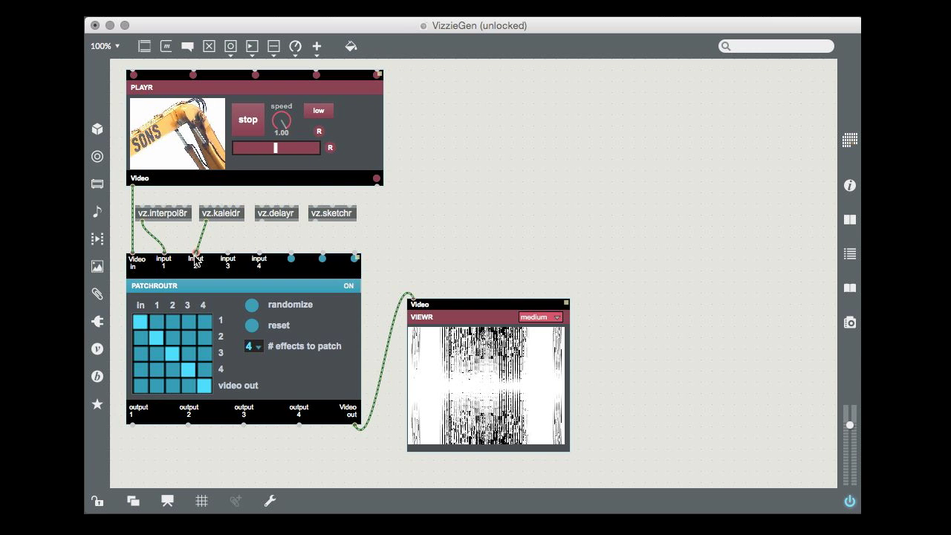
{"action": "left_click_drag", "start_coordinate": [264, 220], "coordinate": [230, 256]}
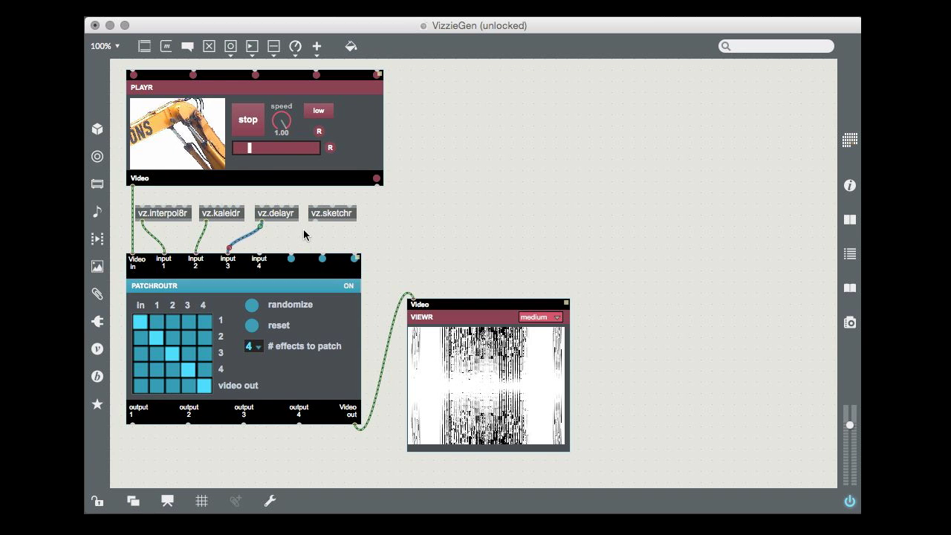
{"action": "left_click_drag", "start_coordinate": [318, 227], "coordinate": [277, 250]}
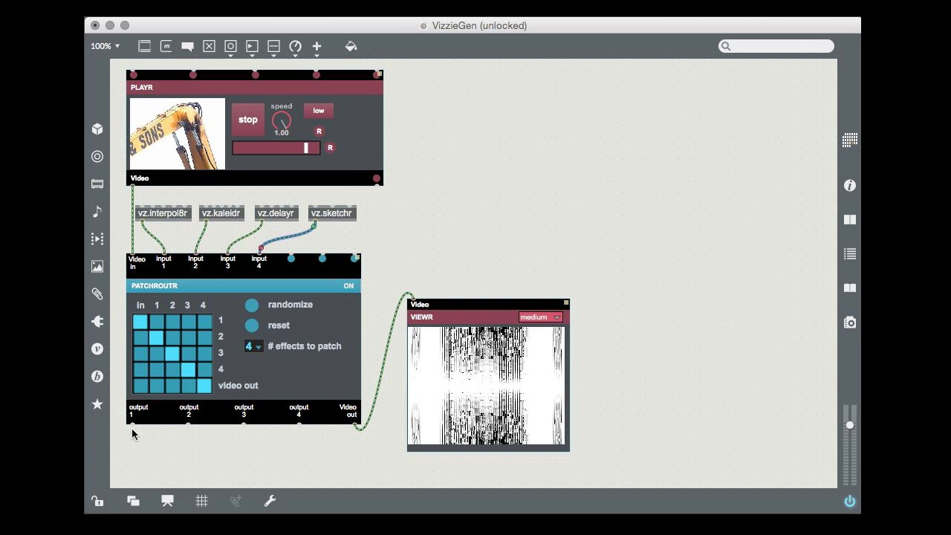
Cord PATCHROUTR outputs 1, 2, 3, 4 into interpol8r, kaleidr, delayr and sketchr respectively
{"action": "left_click_drag", "start_coordinate": [133, 428], "coordinate": [141, 212]}
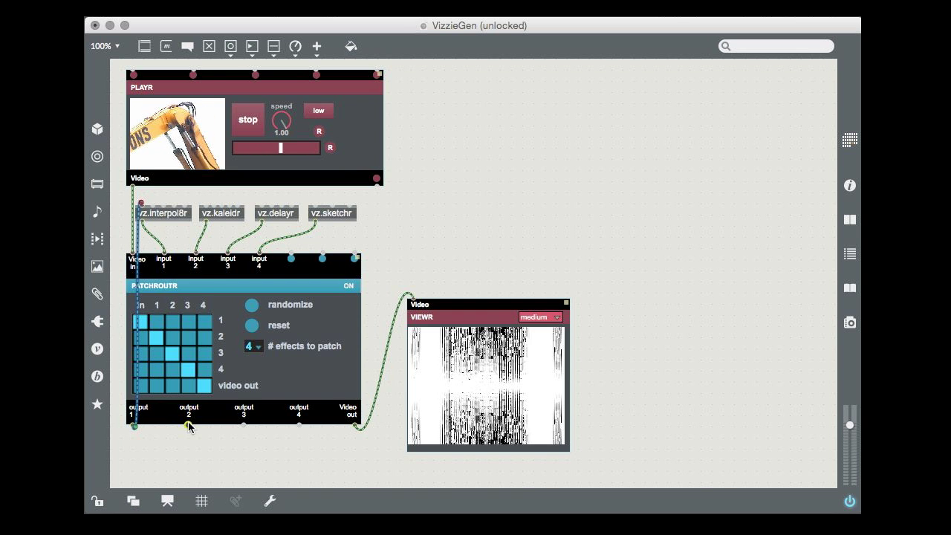
{"action": "left_click_drag", "start_coordinate": [189, 293], "coordinate": [206, 214]}
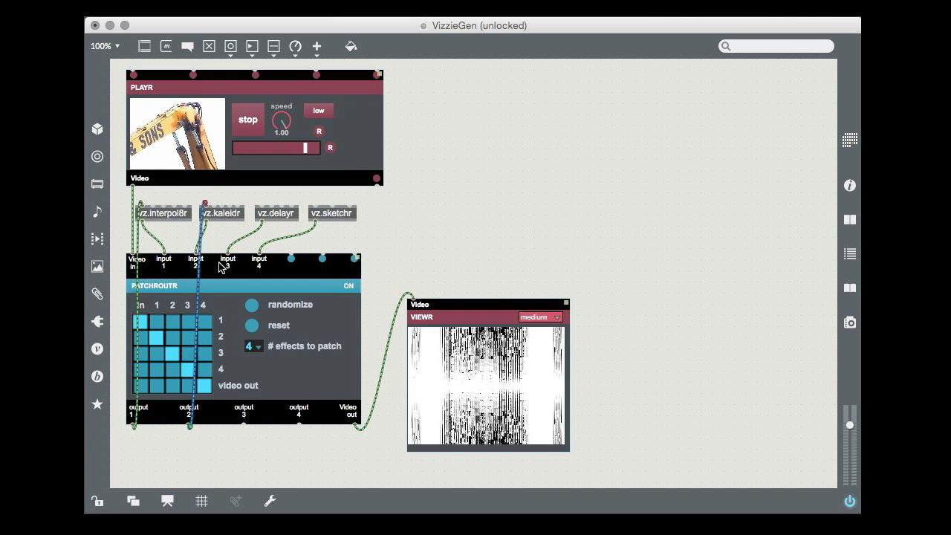
{"action": "left_click", "coordinate": [247, 434]}
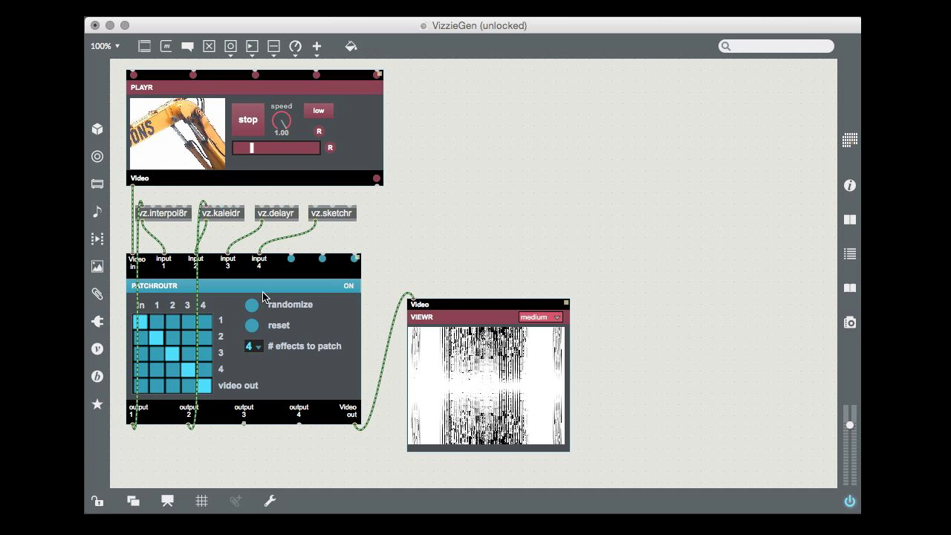
{"action": "left_click_drag", "start_coordinate": [244, 424], "coordinate": [258, 203]}
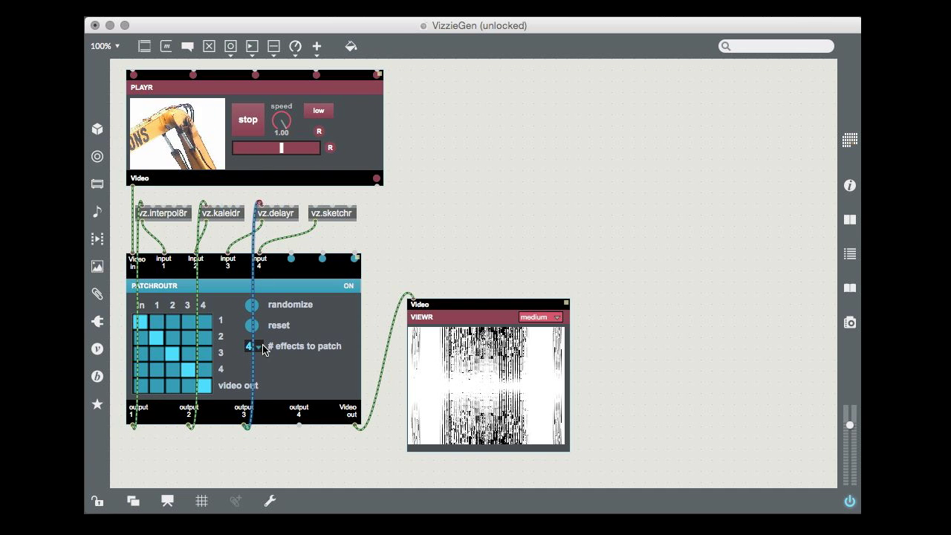
{"action": "mouse_move", "coordinate": [298, 424]}
{"action": "left_mouse_down"}
{"action": "mouse_move", "coordinate": [301, 277]}
{"action": "mouse_move", "coordinate": [314, 211]}
{"action": "left_mouse_up"}
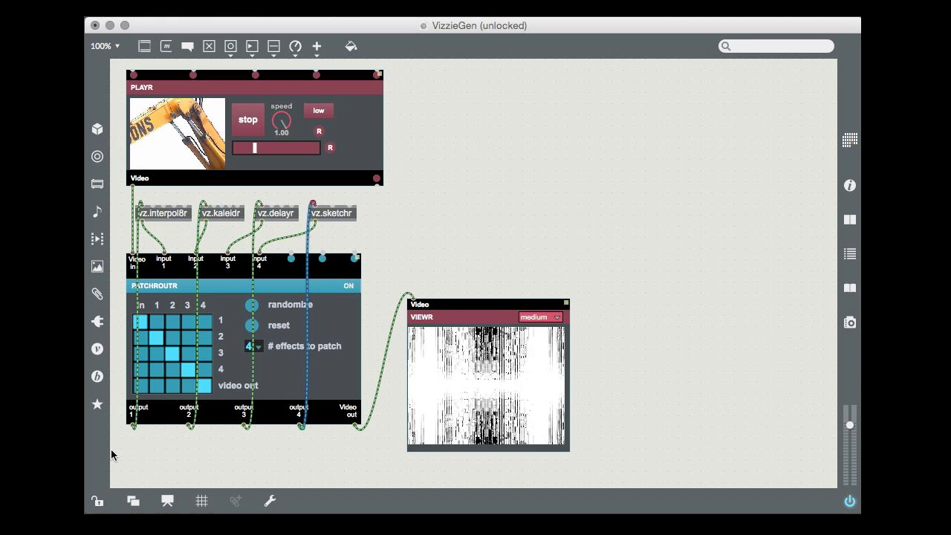
{"action": "left_click", "coordinate": [97, 502]}
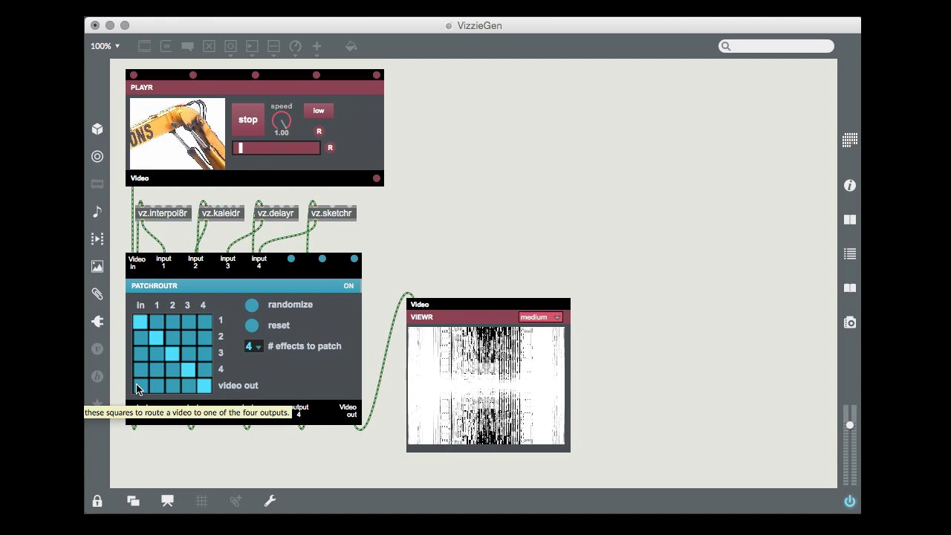
Route the player's video directly to PATCHROUTR's video out so the viewer shows the raw clip
{"action": "left_click", "coordinate": [140, 385]}
Route the source through only the kaleidoscope effect to video out, then reset to the serial chain
{"action": "left_click", "coordinate": [156, 337]}
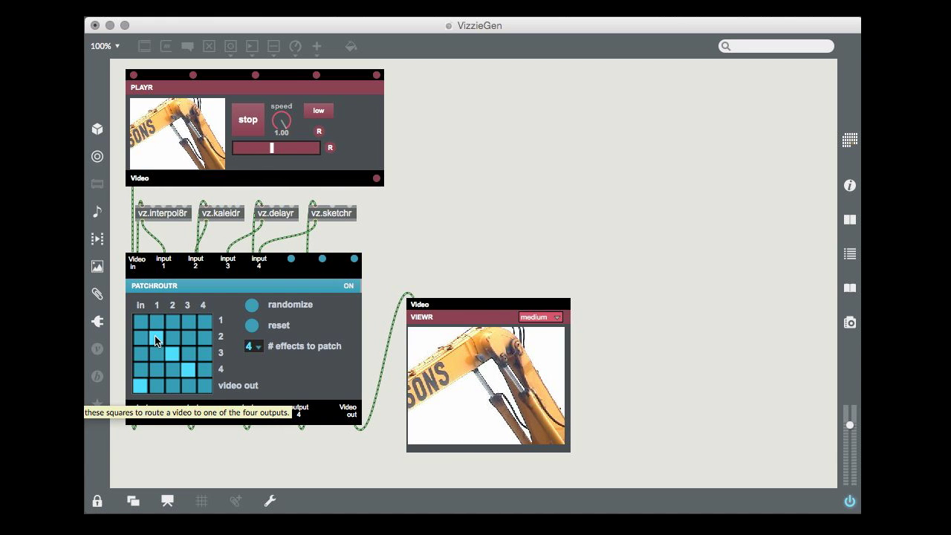
{"action": "left_click", "coordinate": [170, 352]}
{"action": "left_click", "coordinate": [187, 369]}
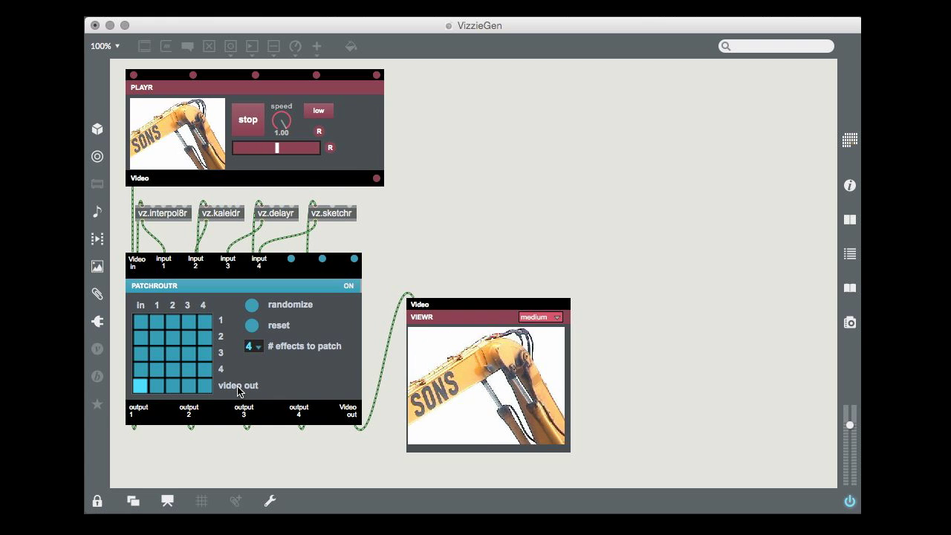
{"action": "left_click", "coordinate": [139, 339]}
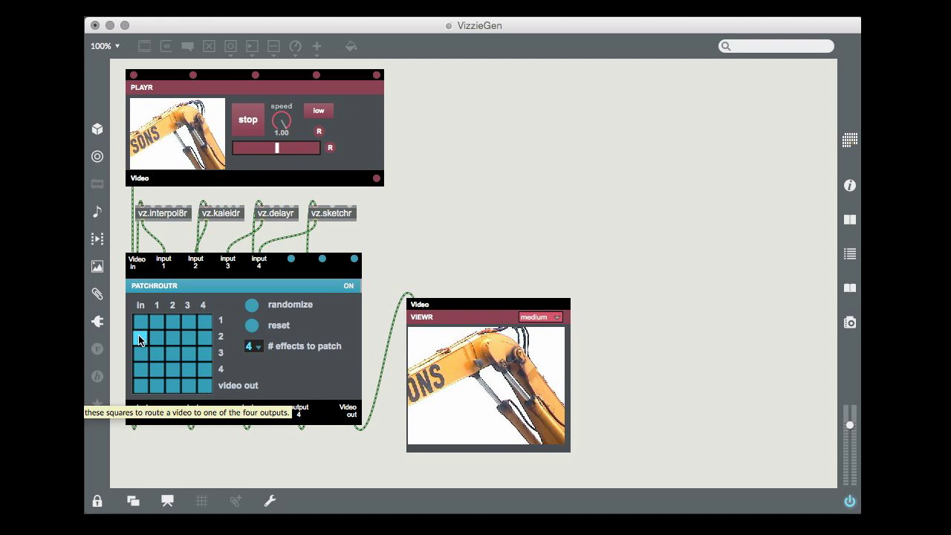
{"action": "left_click", "coordinate": [175, 389]}
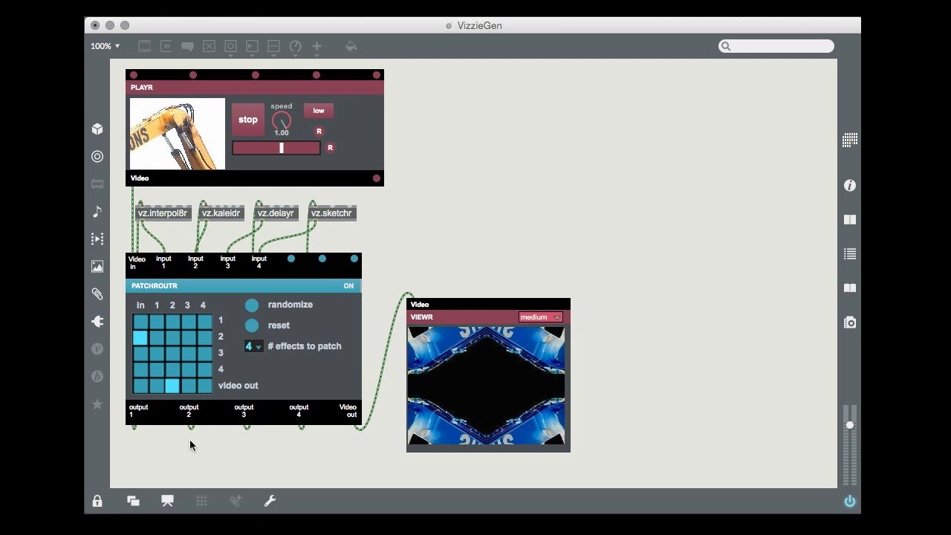
{"action": "left_click", "coordinate": [253, 327]}
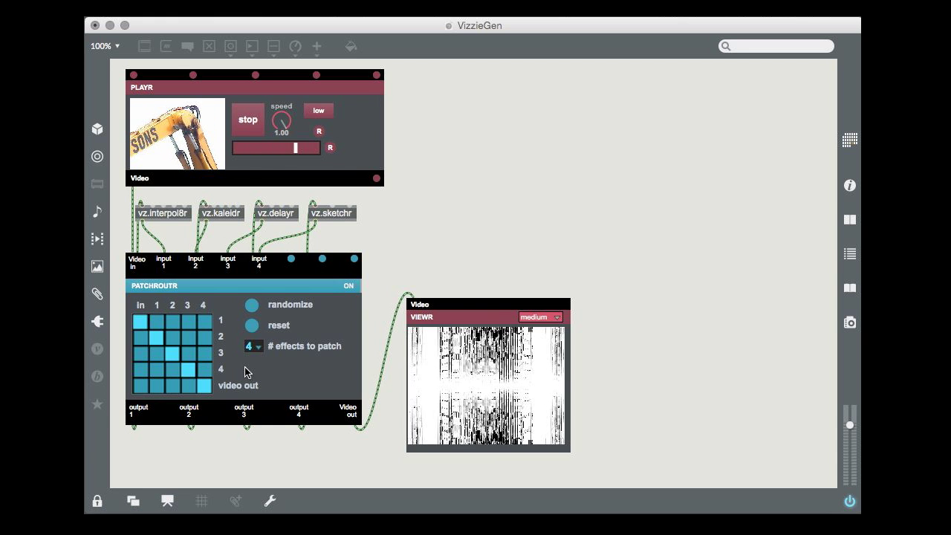
Randomize PATCHROUTR's routing nine times, leaving a new random effect chain feeding the viewer
{"action": "left_click", "coordinate": [252, 305]}
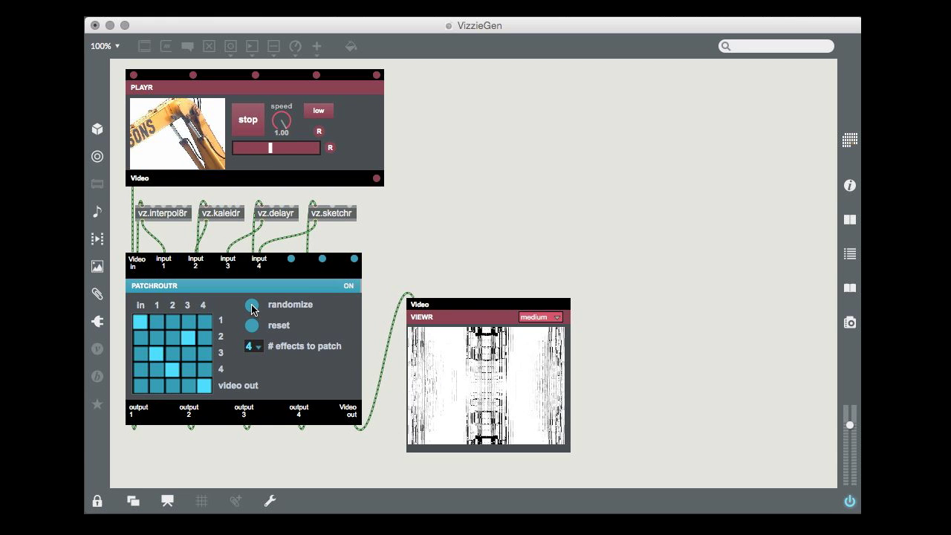
{"action": "left_click", "coordinate": [252, 305]}
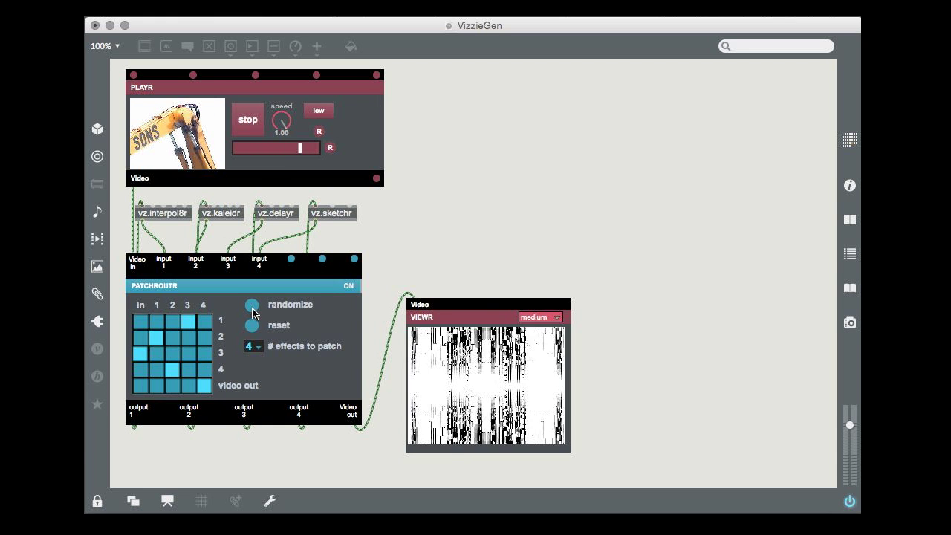
{"action": "left_click", "coordinate": [253, 306]}
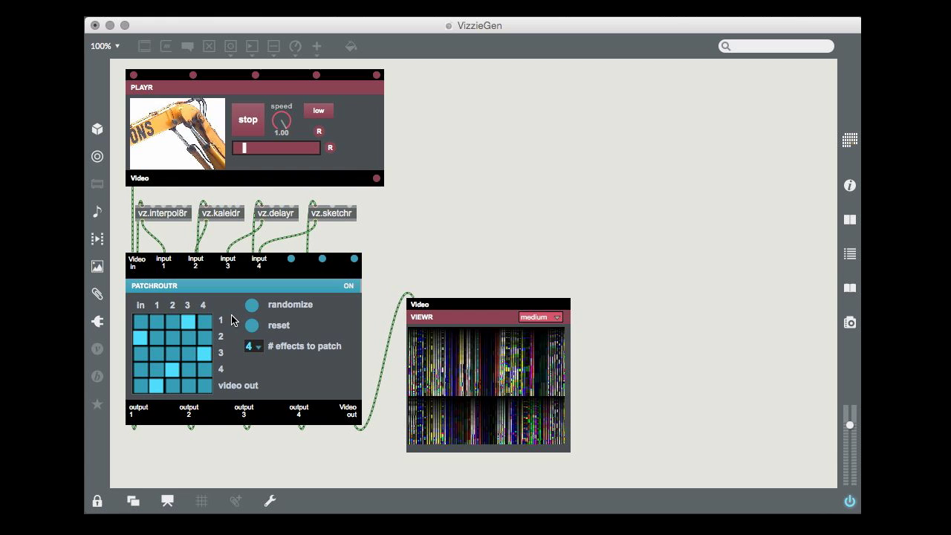
{"action": "left_click", "coordinate": [252, 304]}
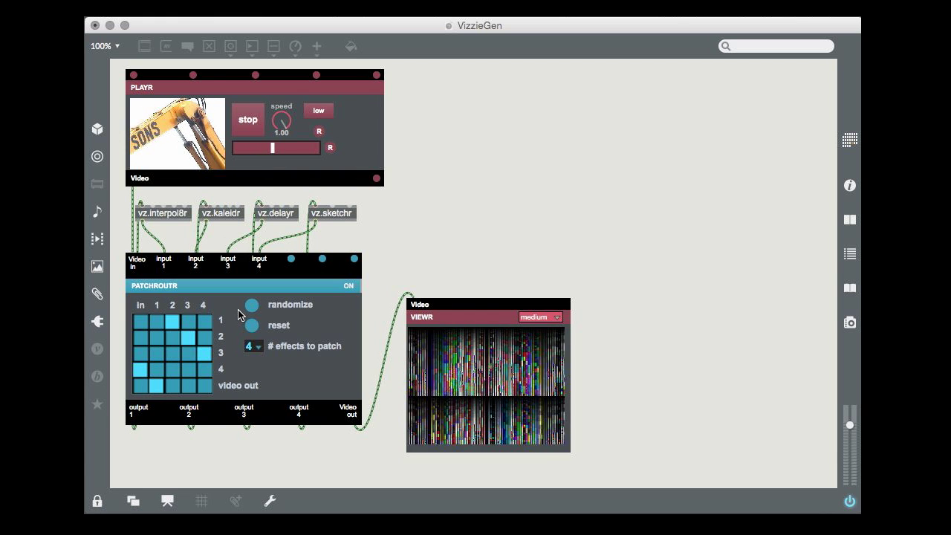
{"action": "left_click", "coordinate": [252, 306]}
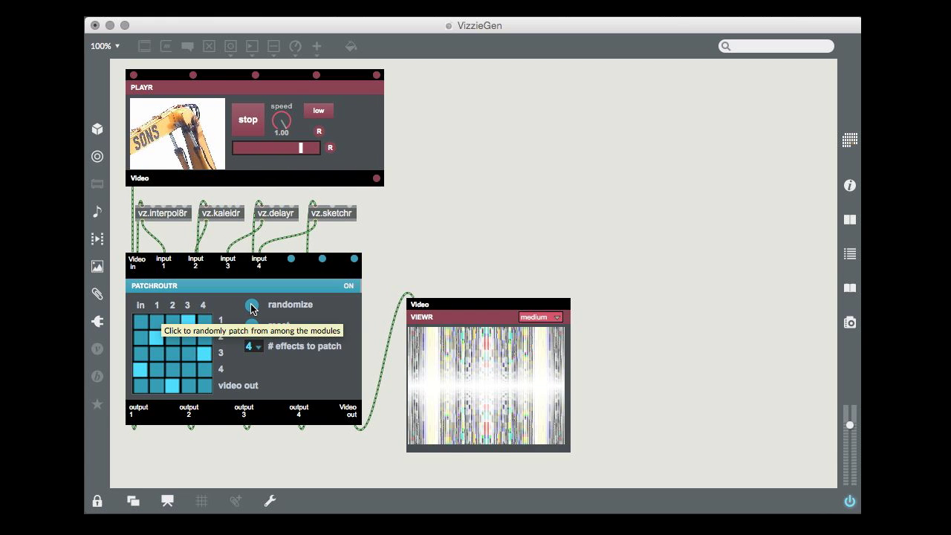
{"action": "left_click", "coordinate": [252, 306]}
{"action": "left_click", "coordinate": [252, 306]}
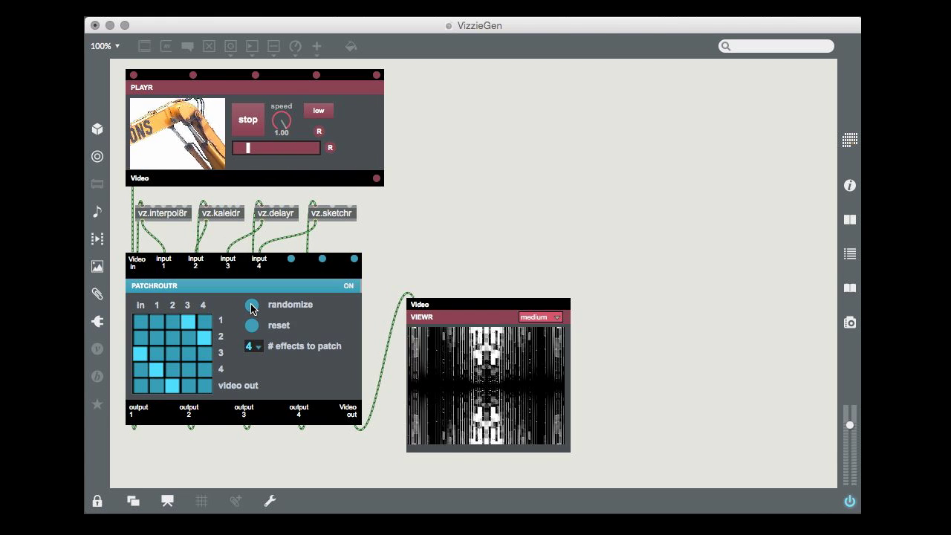
{"action": "left_click", "coordinate": [252, 307]}
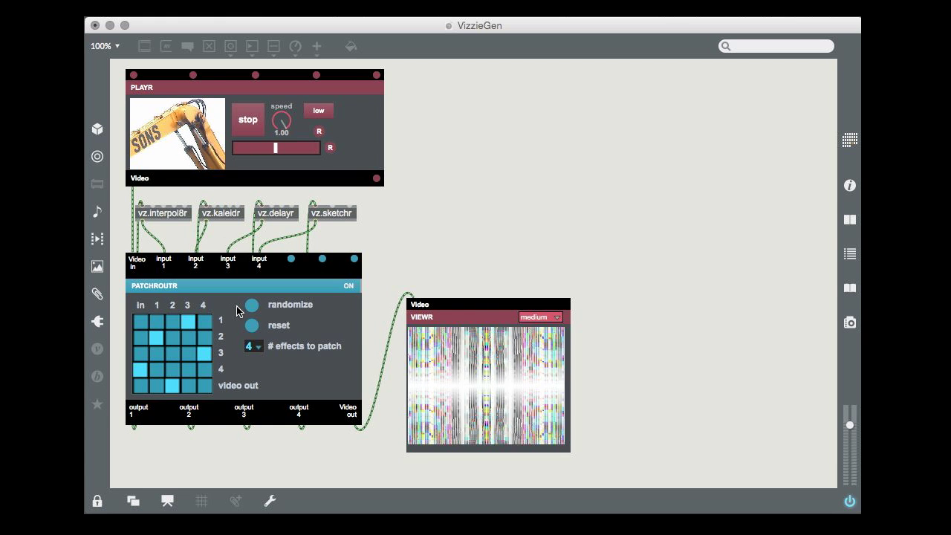
{"action": "left_click", "coordinate": [251, 306]}
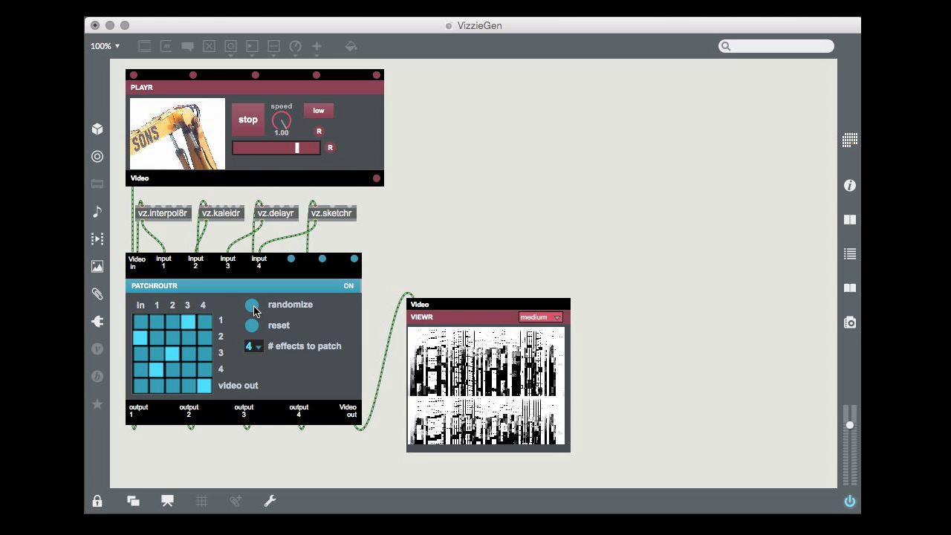
Limit PATCHROUTR to 2 effects and randomize the two-effect routing five times
{"action": "left_click", "coordinate": [252, 347]}
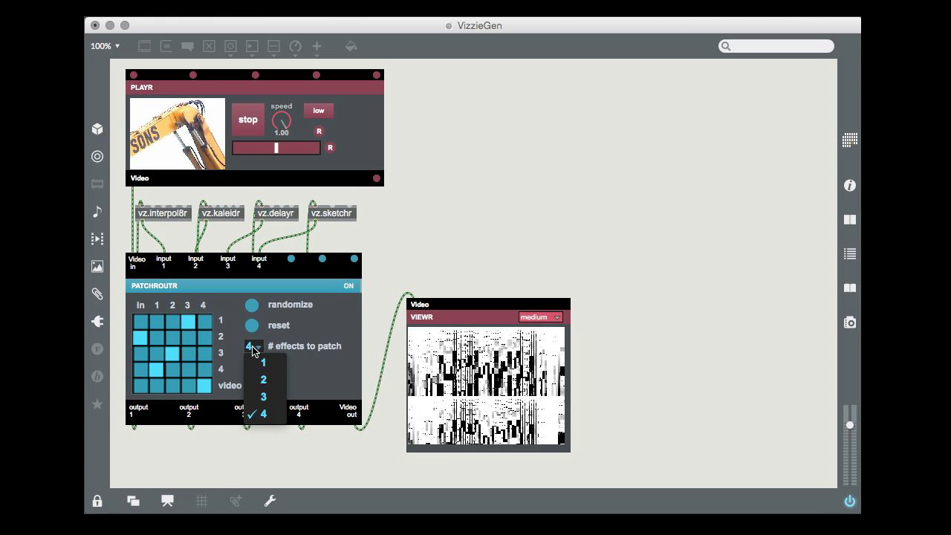
{"action": "left_click", "coordinate": [261, 380]}
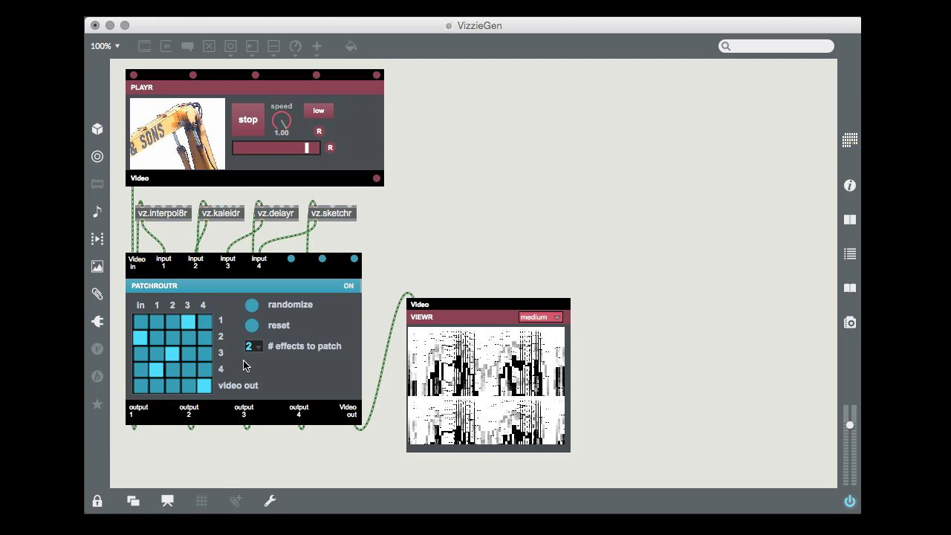
{"action": "left_click", "coordinate": [253, 307]}
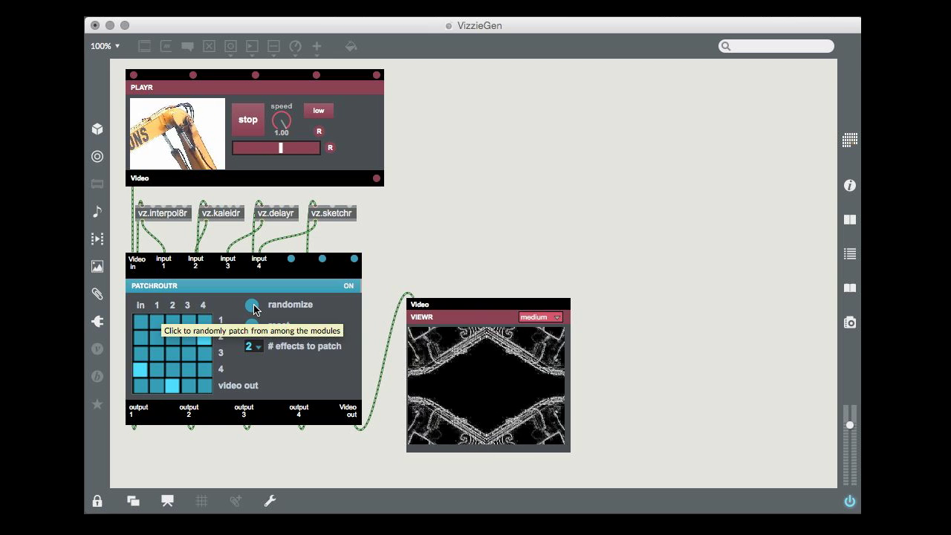
{"action": "left_click", "coordinate": [253, 307]}
{"action": "left_click", "coordinate": [253, 307]}
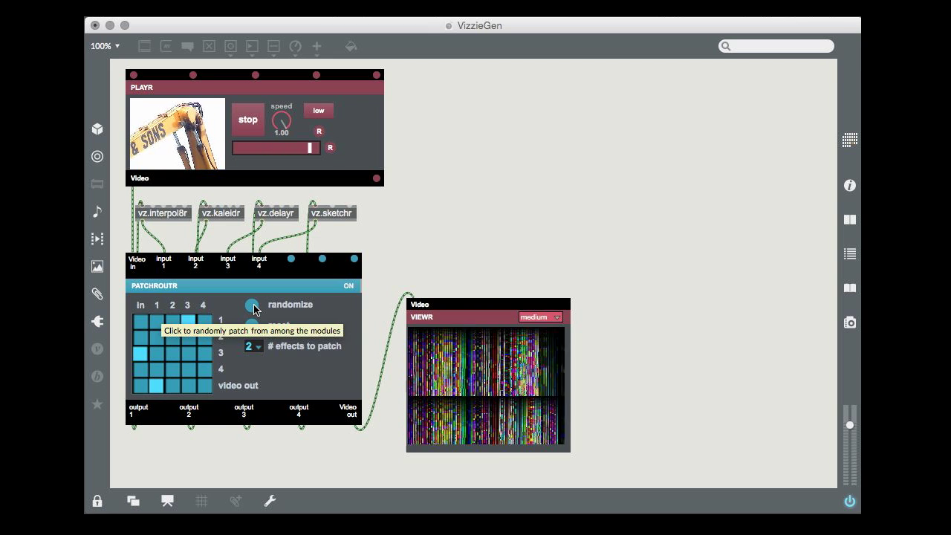
{"action": "left_click", "coordinate": [253, 307]}
{"action": "left_click", "coordinate": [254, 308]}
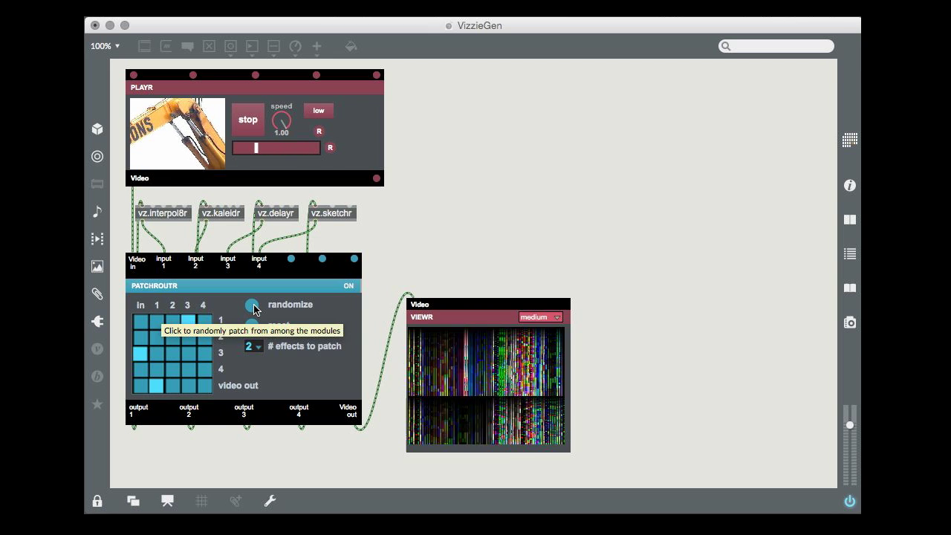
Raise the effect count to 3 and randomize the three-effect routing five times
{"action": "left_click", "coordinate": [252, 349]}
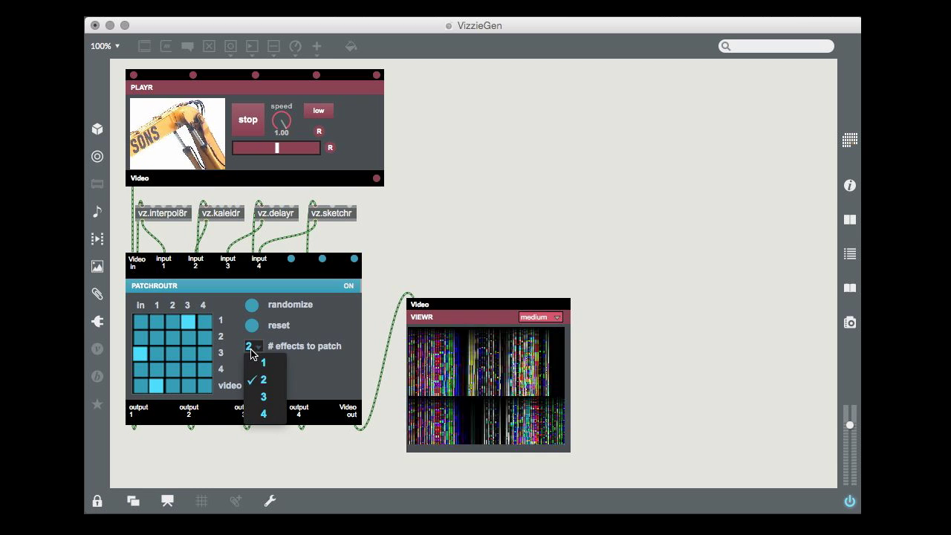
{"action": "left_click", "coordinate": [260, 395]}
{"action": "left_click", "coordinate": [252, 308]}
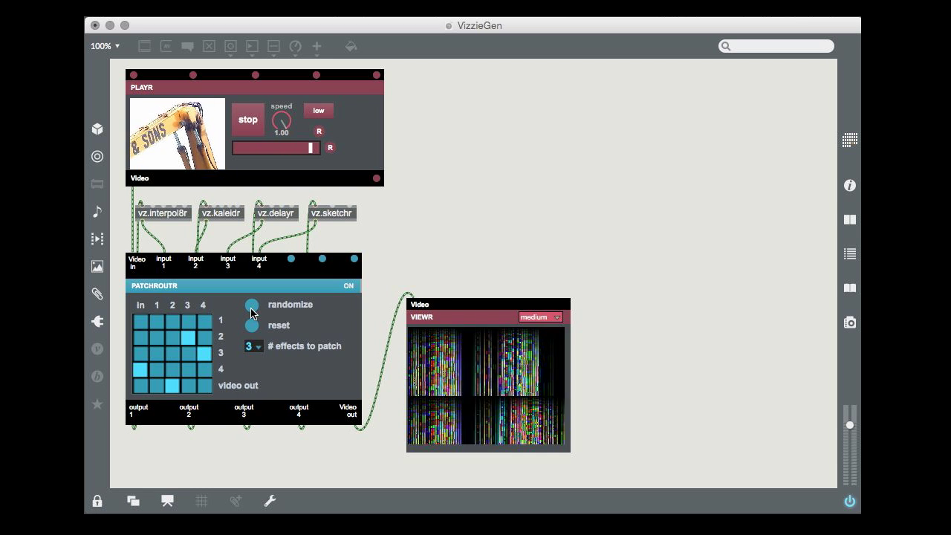
{"action": "left_click", "coordinate": [252, 308]}
{"action": "left_click", "coordinate": [251, 307]}
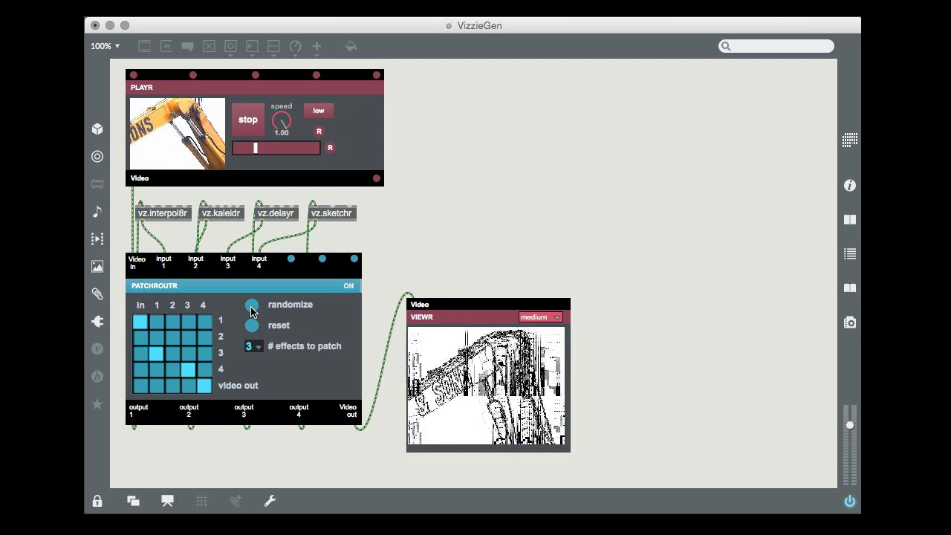
{"action": "left_click", "coordinate": [251, 307]}
{"action": "left_click", "coordinate": [251, 307]}
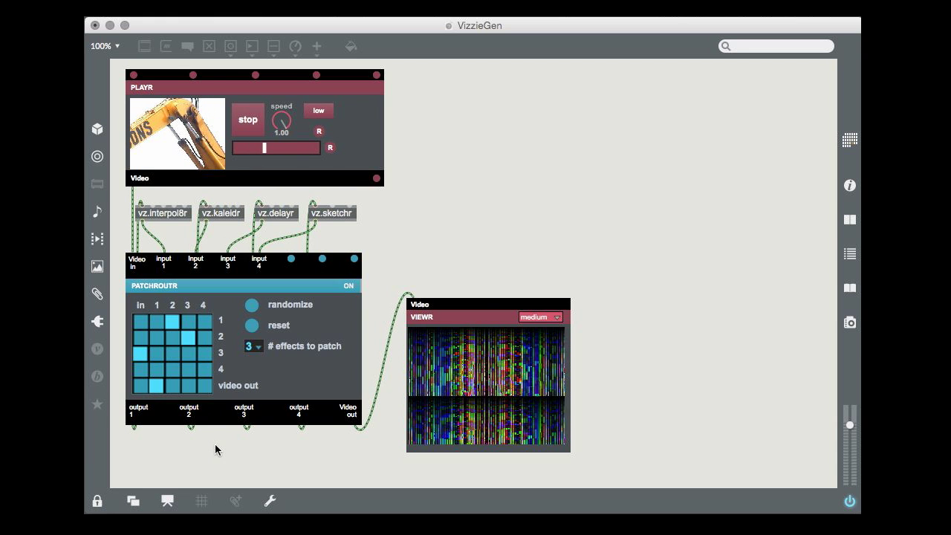
Randomize PATCHROUTR's three-effect routing twice more for a new processed image
{"action": "left_click", "coordinate": [252, 305]}
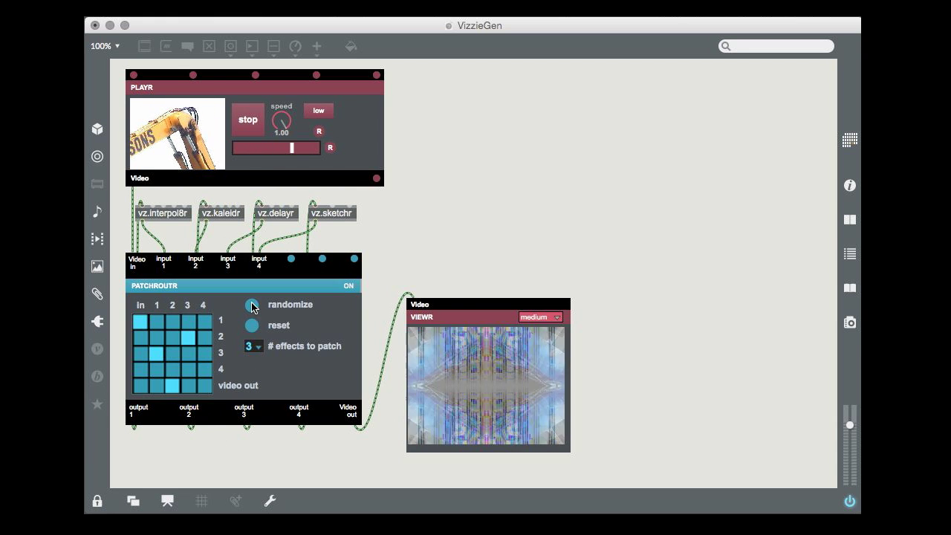
{"action": "left_click", "coordinate": [252, 305]}
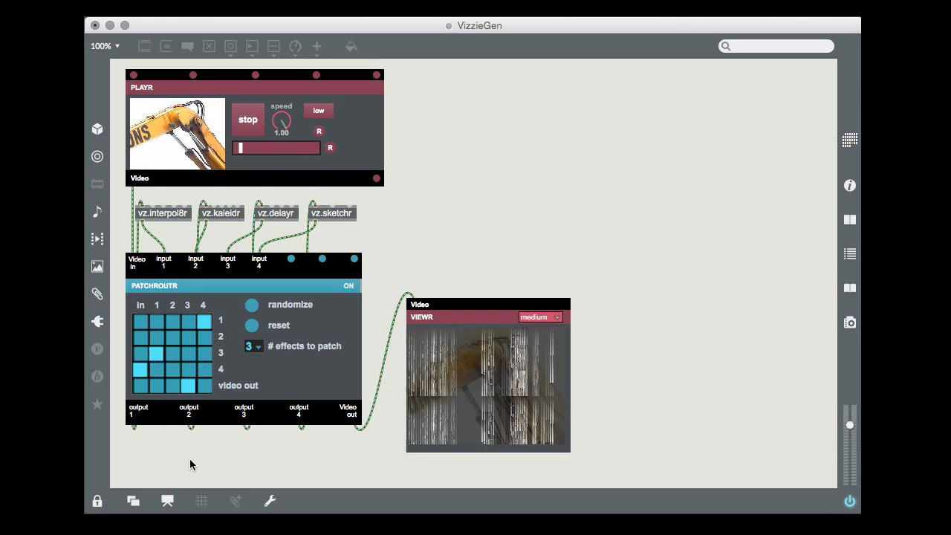